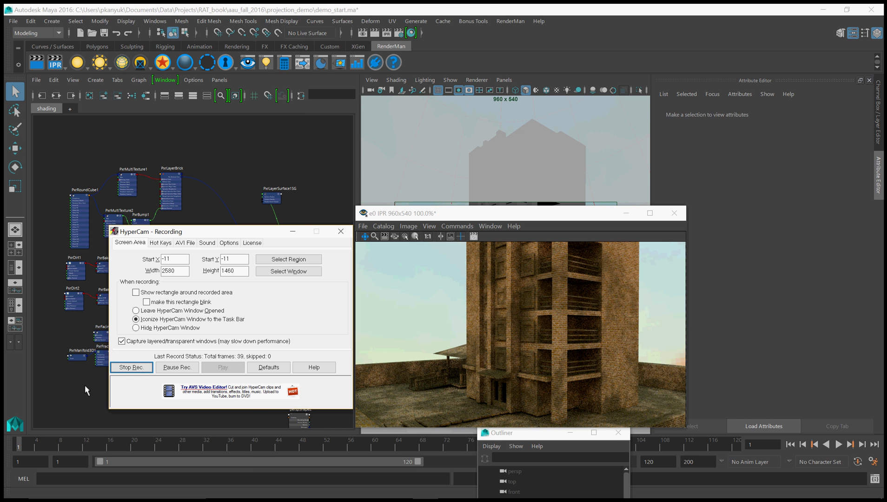
- Minimize the HyperCam Recording window to reveal the Hypershade graph and the IPR render
{"action": "left_click", "coordinate": [292, 235]}
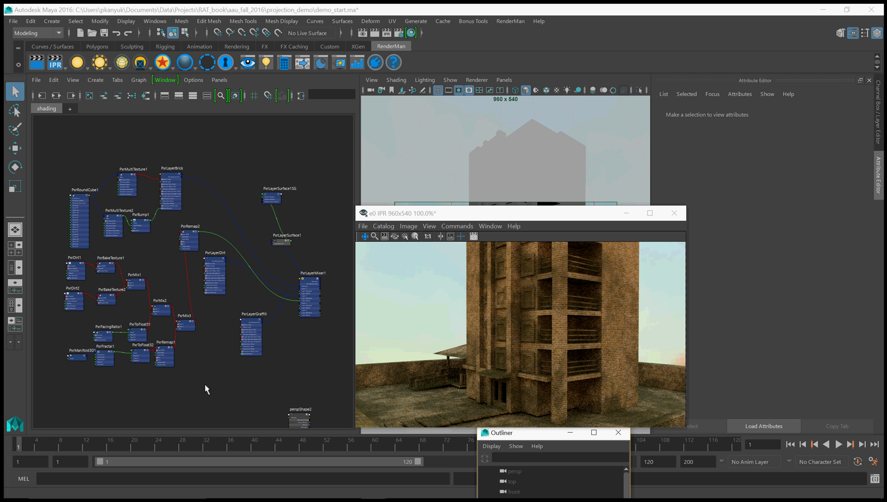
- Restart the IPR render and inspect the PxrLayerBrick and PxrRoundCube1 node settings
{"action": "left_click", "coordinate": [56, 66]}
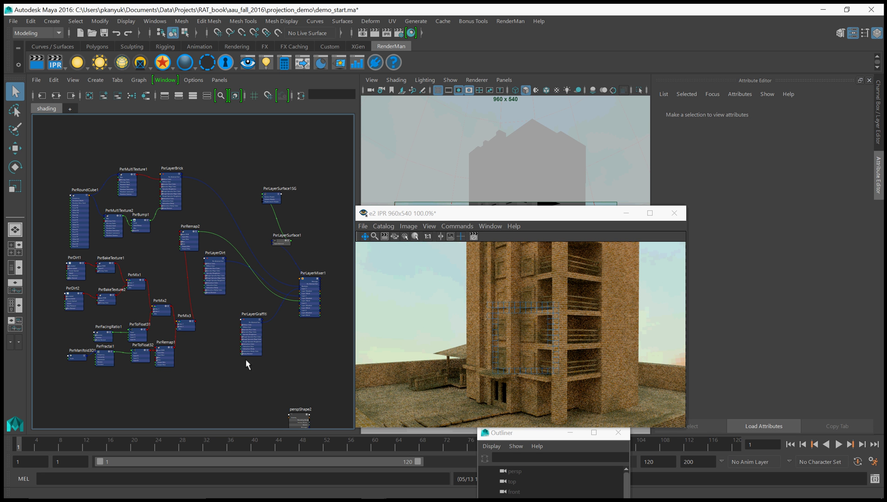
{"action": "left_click", "coordinate": [170, 179]}
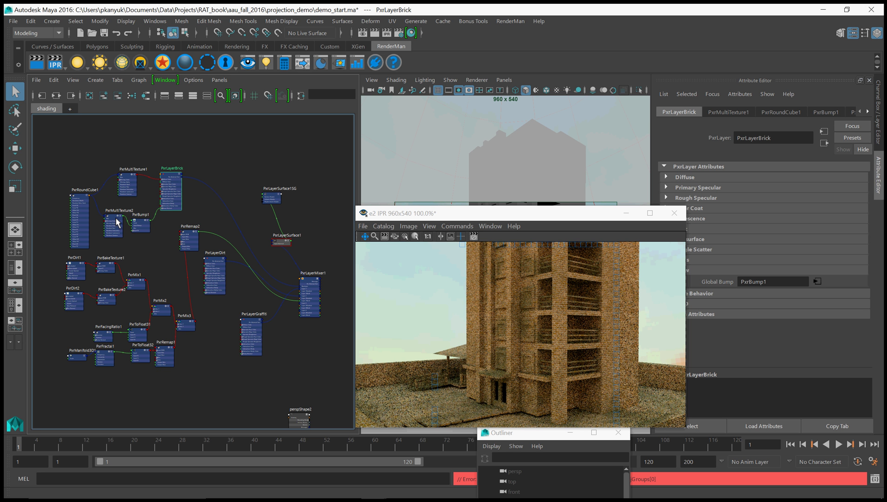
{"action": "left_click", "coordinate": [80, 201]}
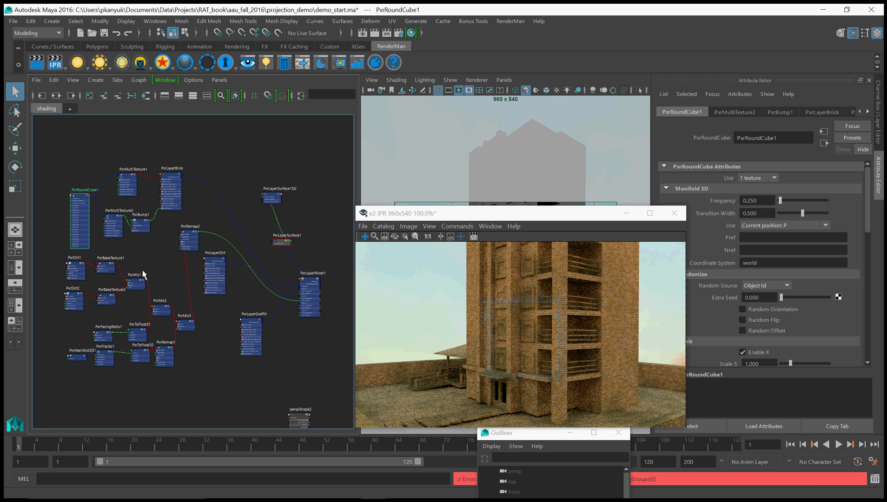
{"action": "middle_click_drag", "start_coordinate": [146, 269], "coordinate": [167, 231], "text": "alt"}
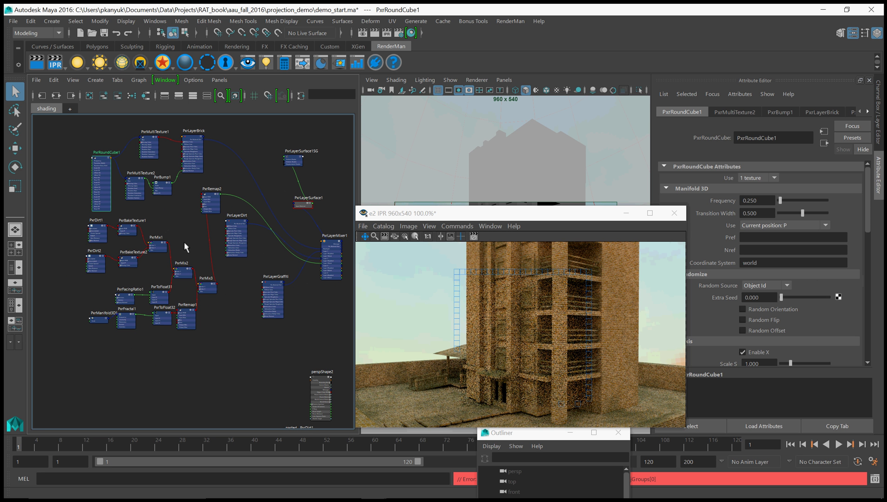
- Lower PxrLayerDirt's Diffuse Color value to 0.028 to darken the dirt
{"action": "left_click", "coordinate": [235, 222]}
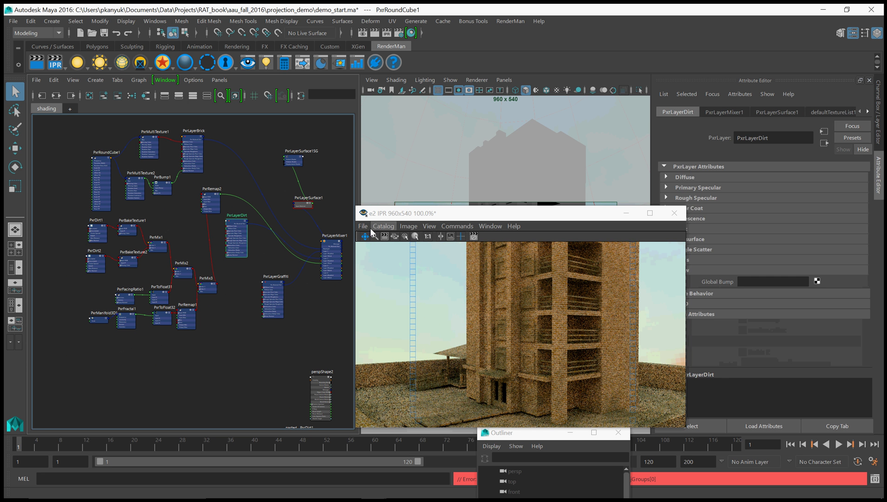
{"action": "left_click_drag", "start_coordinate": [468, 218], "coordinate": [413, 216]}
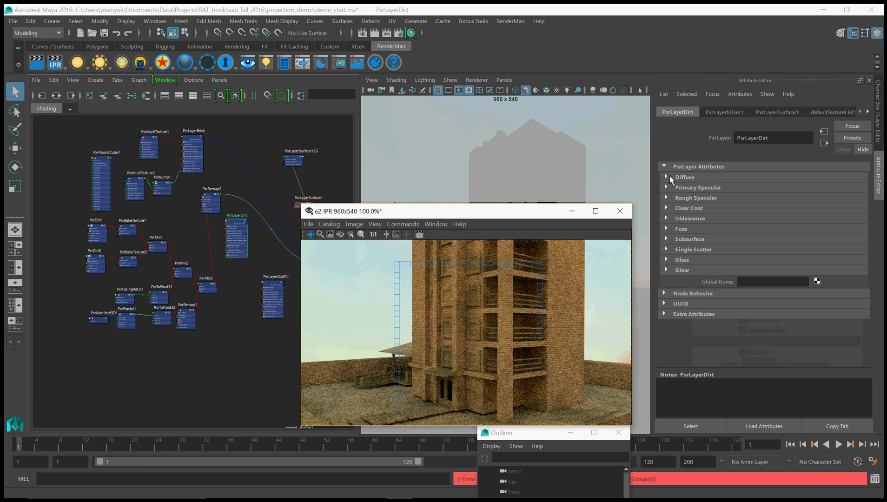
{"action": "left_click", "coordinate": [670, 177]}
{"action": "left_click", "coordinate": [756, 212]}
{"action": "left_click_drag", "start_coordinate": [754, 271], "coordinate": [743, 269]}
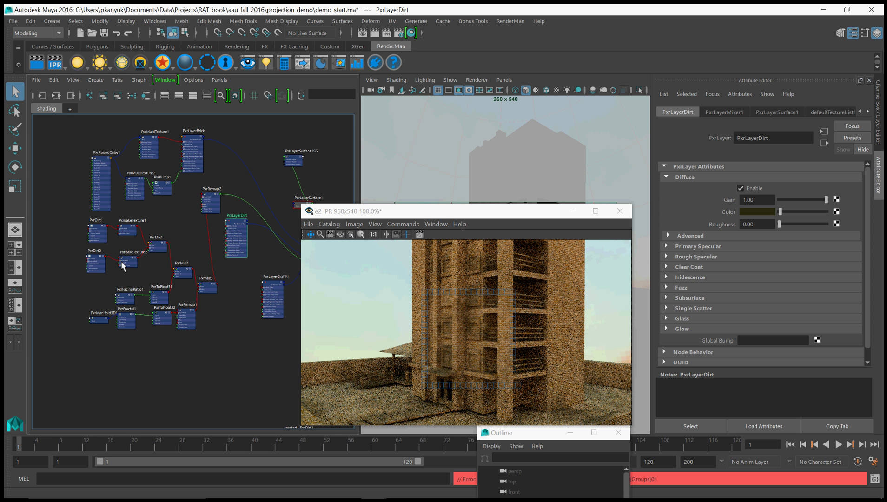
- Review the PxrDirt1, PxrDirt2, PxrFacingRatio1, PxrFractal1 and PxrRemap2 node settings
{"action": "left_click", "coordinate": [98, 232]}
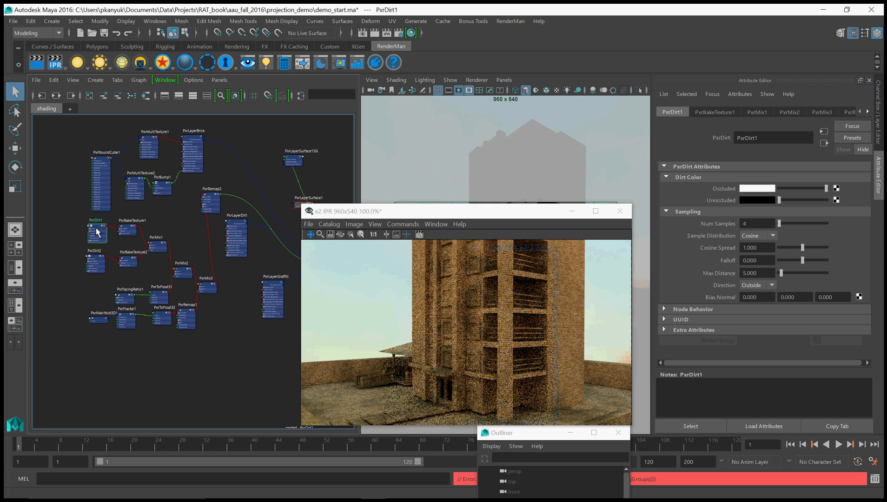
{"action": "left_click", "coordinate": [95, 263]}
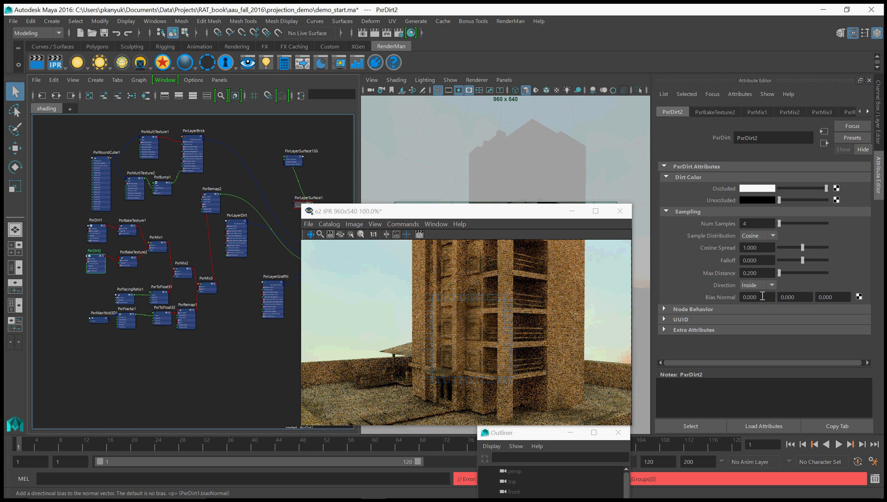
{"action": "left_click", "coordinate": [124, 298]}
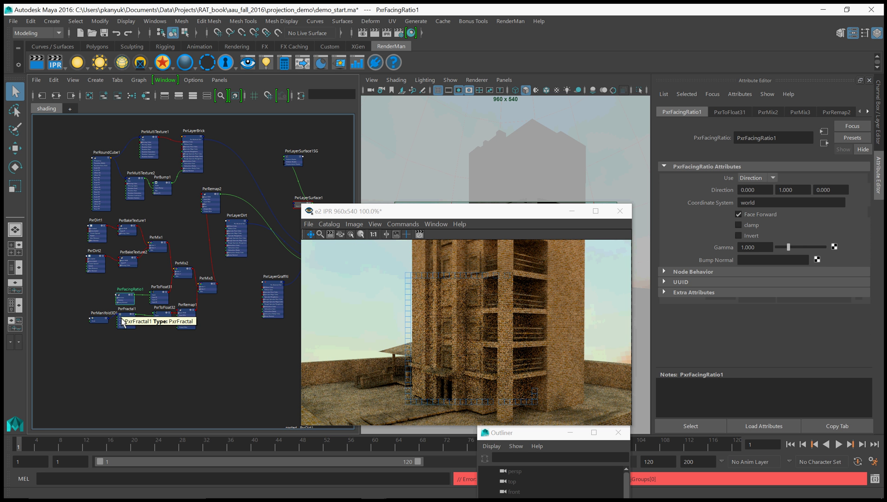
{"action": "left_click", "coordinate": [125, 315]}
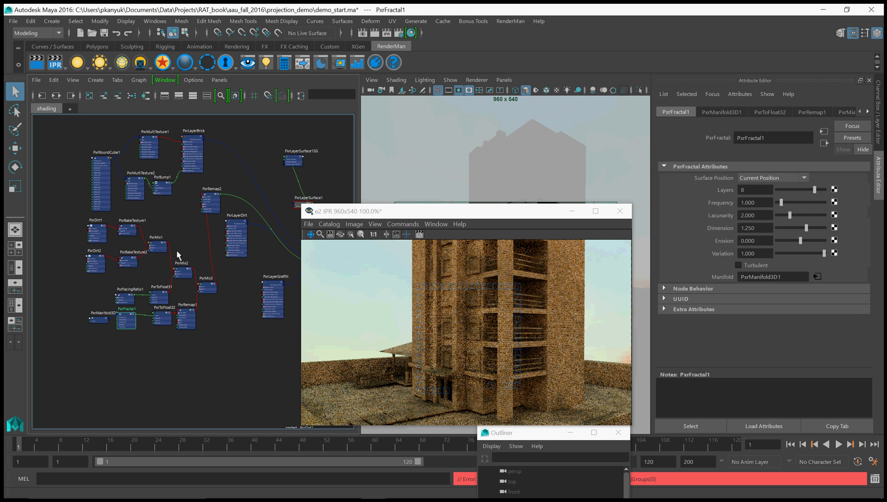
{"action": "left_click", "coordinate": [208, 197]}
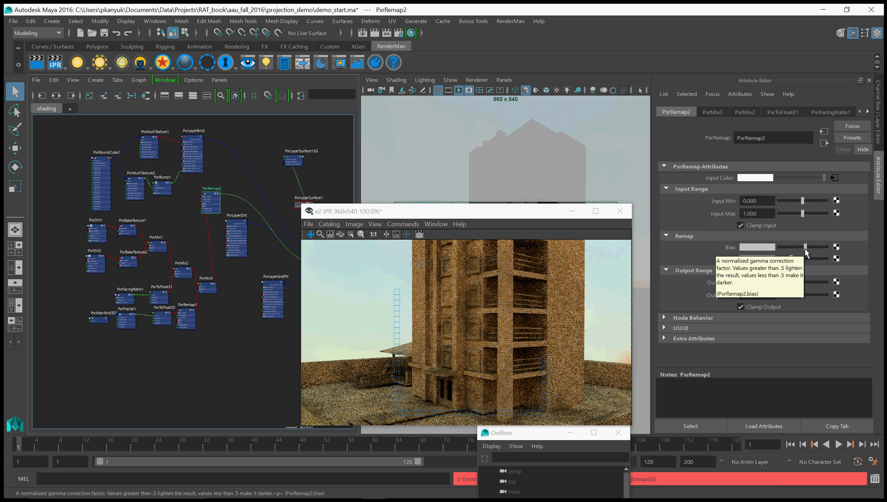
- Raise PxrRemap2's Bias well above its midpoint to lighten the dirt mask
{"action": "left_click_drag", "start_coordinate": [806, 250], "coordinate": [812, 251]}
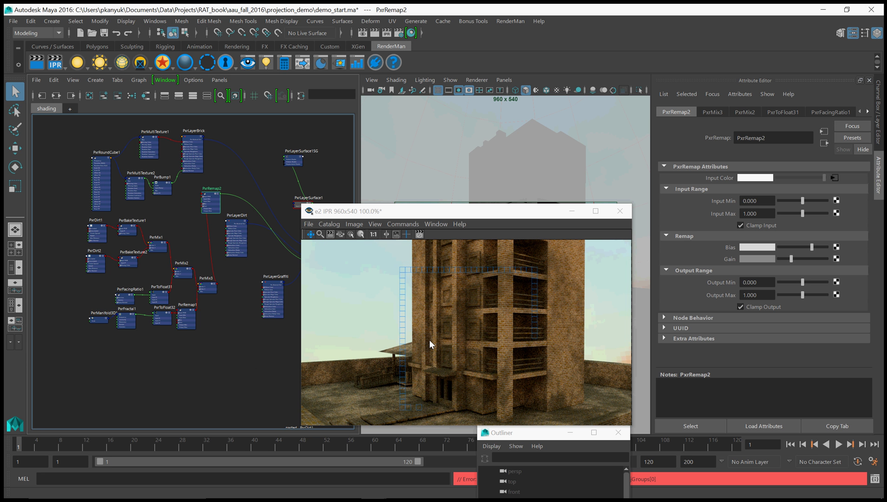
- Drag PxrLayerGraffiti down into empty space below the other nodes
{"action": "middle_click_drag", "start_coordinate": [211, 374], "coordinate": [186, 366], "text": "alt"}
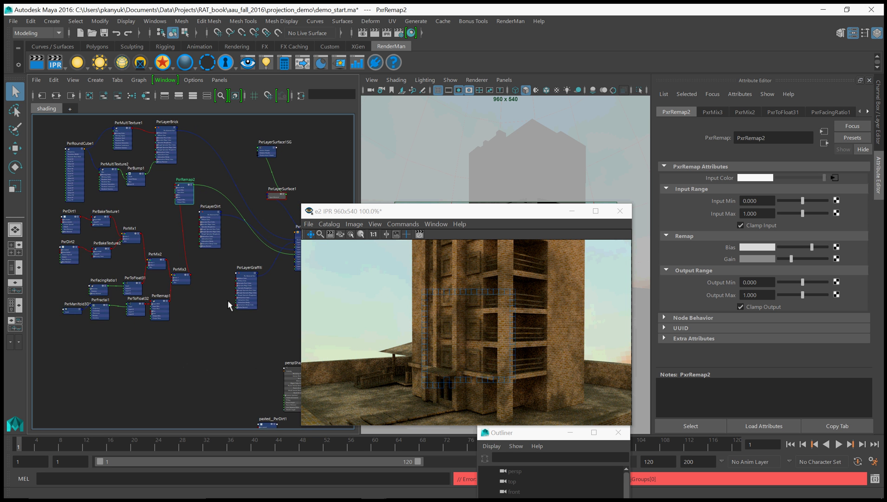
{"action": "left_click_drag", "start_coordinate": [247, 274], "coordinate": [244, 314]}
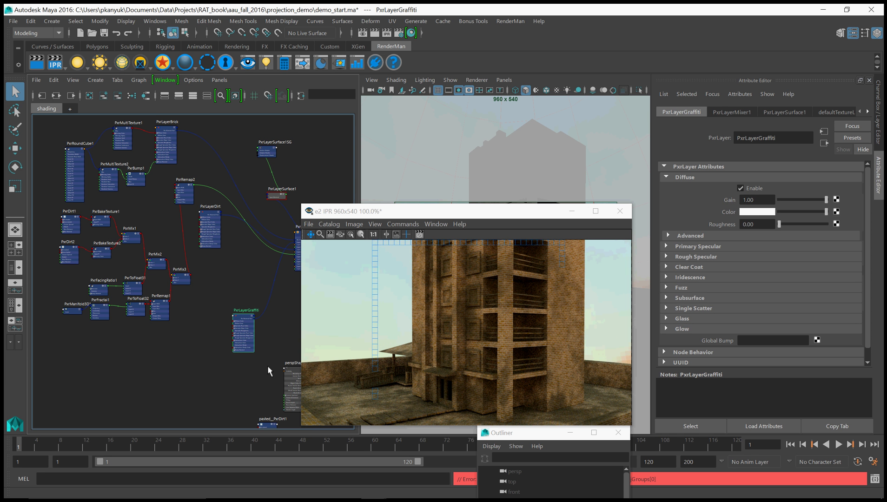
{"action": "middle_click_drag", "start_coordinate": [215, 364], "coordinate": [214, 346], "text": "alt"}
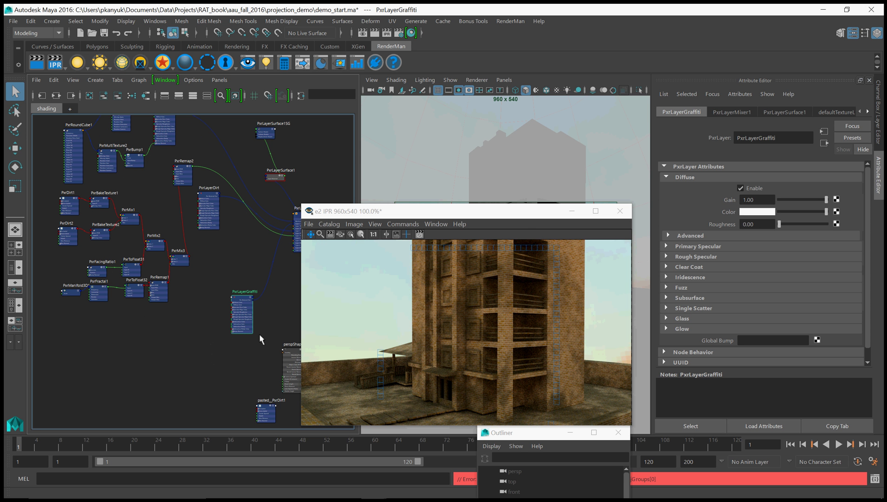
{"action": "left_click", "coordinate": [419, 234]}
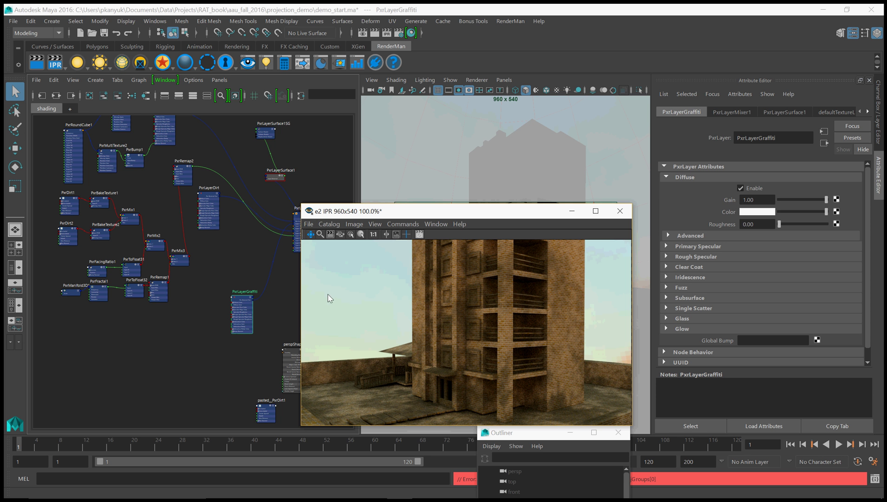
{"action": "middle_click_drag", "start_coordinate": [193, 357], "coordinate": [198, 343], "text": "alt"}
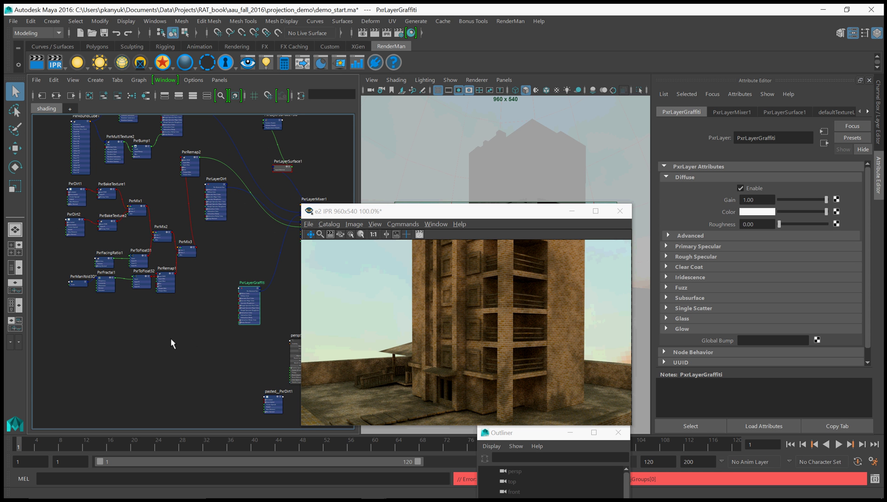
- Frame all nodes in the graph and bring the Outliner window into view
{"action": "key", "text": "Tab"}
{"action": "type", "text": "place3dTexture"}
{"action": "left_click", "coordinate": [208, 355]}
{"action": "key", "text": "a"}
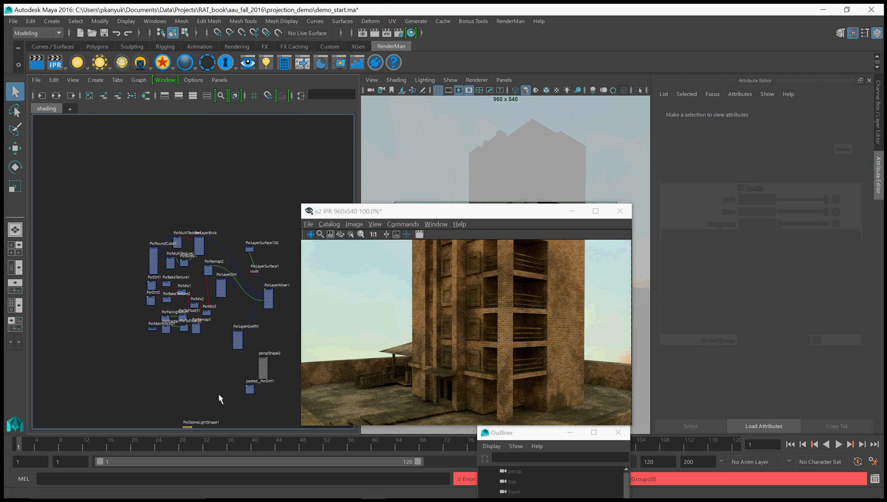
{"action": "scroll", "coordinate": [221, 391], "scroll_direction": "up", "scroll_amount": 3}
{"action": "left_click_drag", "start_coordinate": [518, 433], "coordinate": [688, 244]}
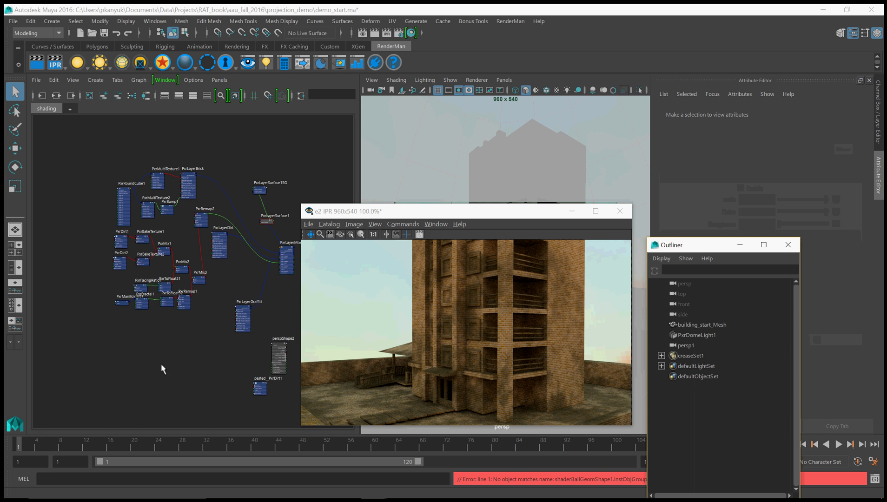
{"action": "scroll", "coordinate": [163, 353], "scroll_direction": "up", "scroll_amount": 2}
- Create a place3dTexture node and rename it graffitiA in the Outliner
{"action": "key", "text": "Tab"}
{"action": "type", "text": "place3dTexture"}
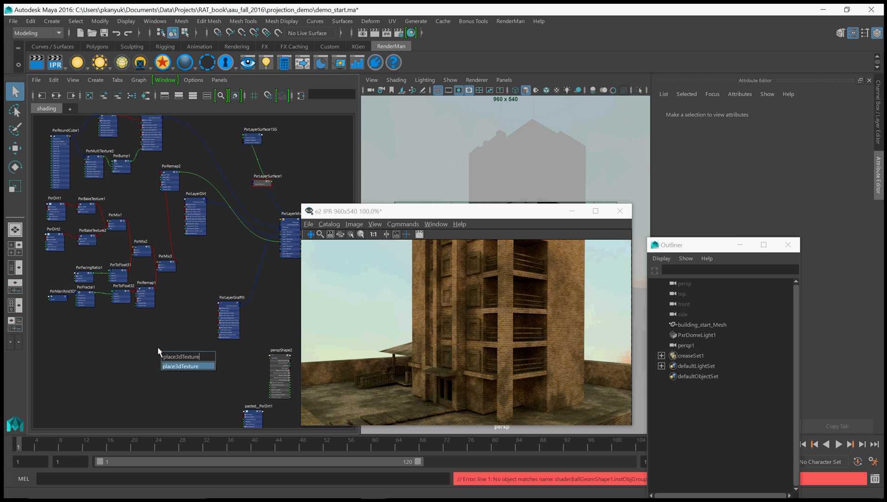
{"action": "key", "text": "Return"}
{"action": "left_click_drag", "start_coordinate": [174, 356], "coordinate": [173, 406]}
{"action": "double_click", "coordinate": [688, 356]}
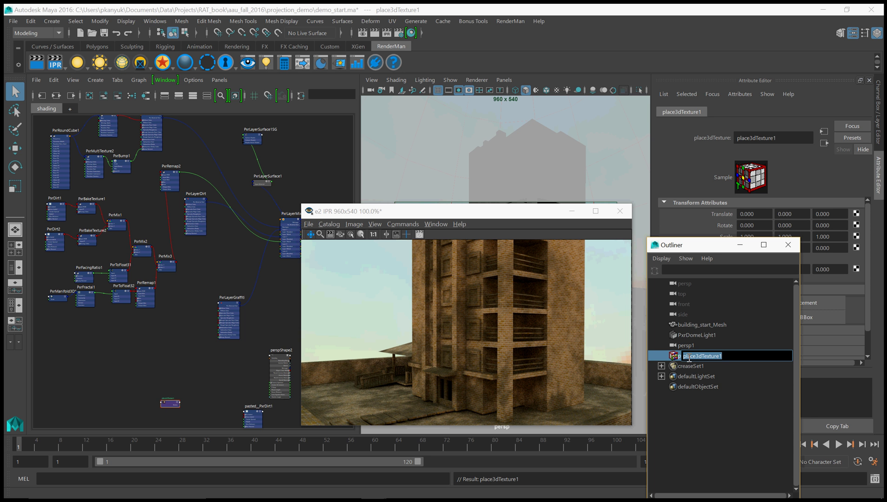
{"action": "type", "text": "graffitiA"}
{"action": "key", "text": "Return"}
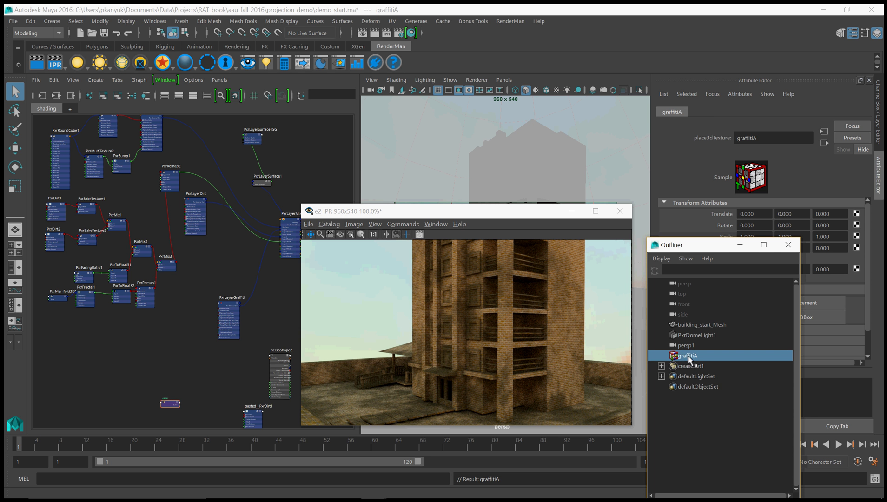
{"action": "left_click", "coordinate": [684, 363]}
{"action": "left_click", "coordinate": [691, 357]}
- Duplicate graffitiA twice and rename the copies graffitiB and graffitiC
{"action": "key", "text": "ctrl+d"}
{"action": "key", "text": "ctrl+d"}
{"action": "double_click", "coordinate": [700, 356]}
{"action": "left_click", "coordinate": [700, 366]}
{"action": "double_click", "coordinate": [703, 366]}
{"action": "left_click_drag", "start_coordinate": [698, 367], "coordinate": [711, 368]}
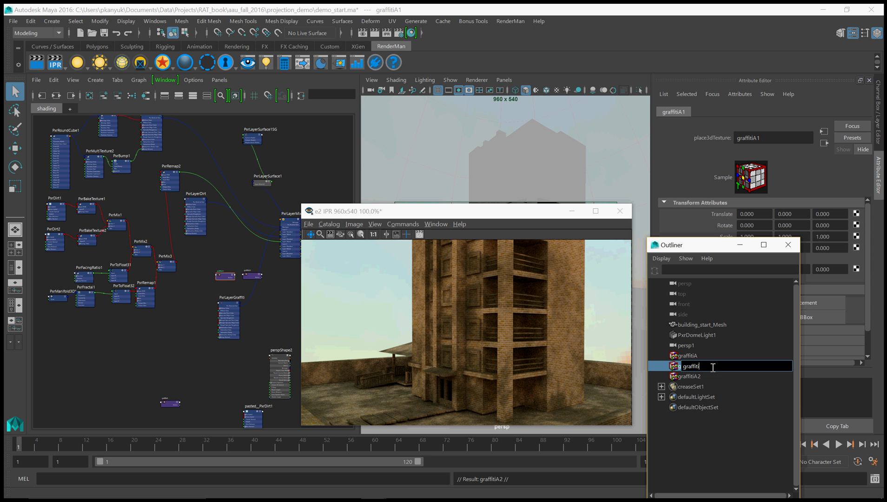
{"action": "type", "text": "B"}
{"action": "key", "text": "Return"}
{"action": "left_click", "coordinate": [689, 376]}
{"action": "double_click", "coordinate": [693, 377]}
{"action": "left_click_drag", "start_coordinate": [697, 377], "coordinate": [710, 377]}
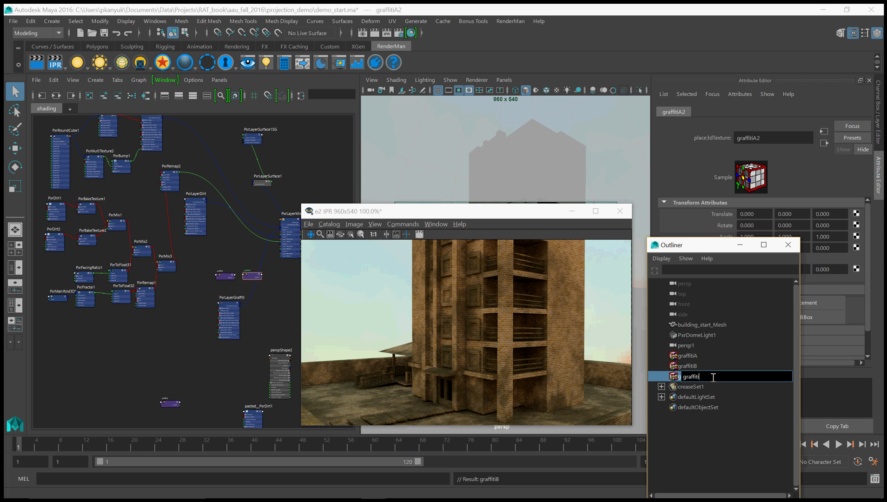
{"action": "type", "text": "C"}
{"action": "key", "text": "Return"}
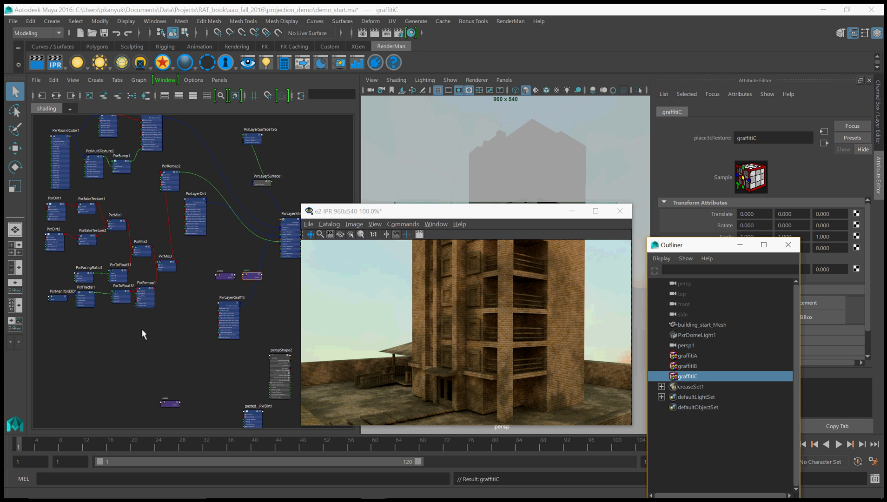
{"action": "scroll", "coordinate": [208, 326], "scroll_direction": "up", "scroll_amount": 3}
- Nudge PxrLayerGraffiti slightly and pan the graph to show graffitiA
{"action": "left_click", "coordinate": [238, 299]}
{"action": "middle_click_drag", "start_coordinate": [177, 339], "coordinate": [190, 308], "text": "alt"}
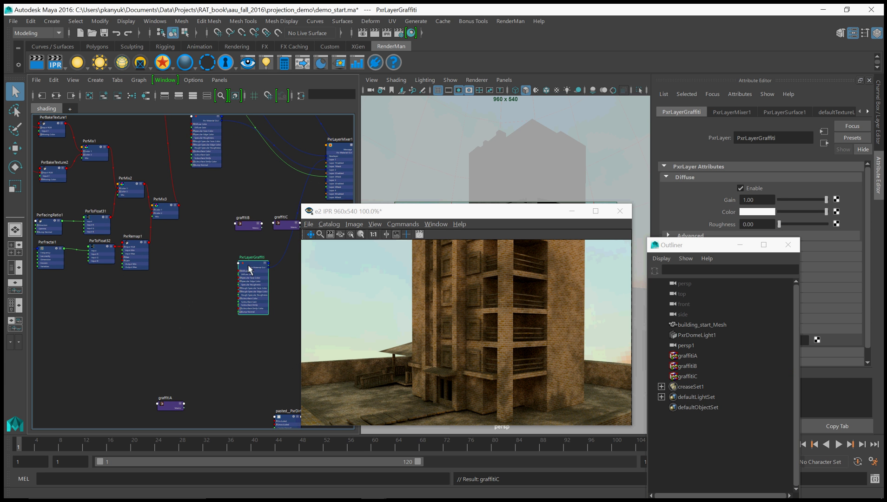
{"action": "left_click_drag", "start_coordinate": [250, 267], "coordinate": [248, 276]}
{"action": "middle_click_drag", "start_coordinate": [207, 305], "coordinate": [202, 297], "text": "alt"}
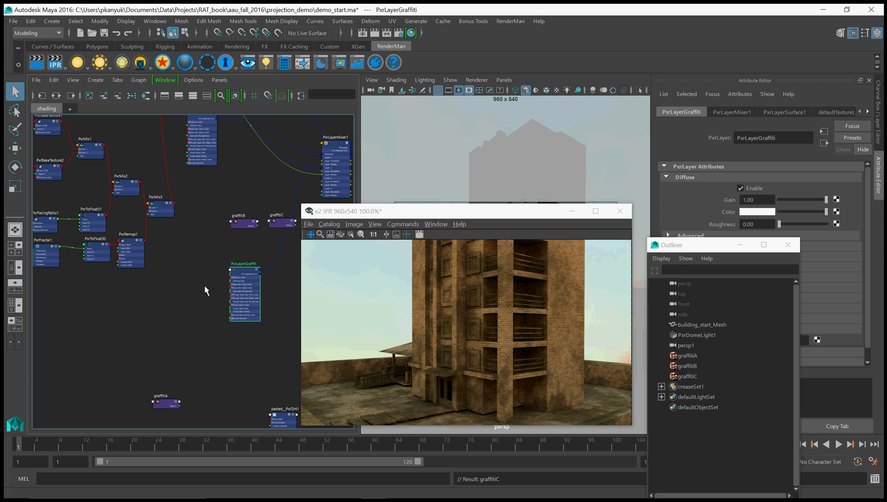
- Create a PxrProjectionStack node and place it in open space beside PxrLayerGraffiti
{"action": "key", "text": "Tab"}
{"action": "type", "text": "pxr"}
{"action": "type", "text": "projectionst"}
{"action": "key", "text": "Return"}
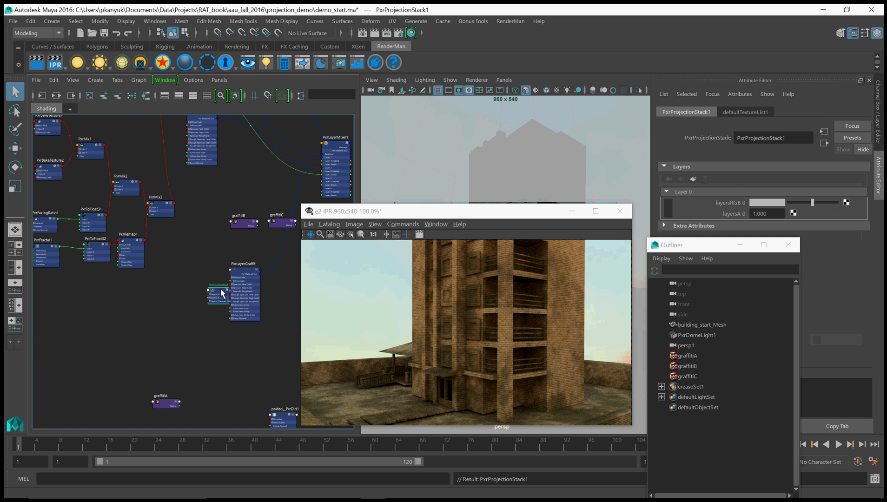
{"action": "left_click_drag", "start_coordinate": [223, 294], "coordinate": [186, 281]}
{"action": "scroll", "coordinate": [185, 282], "scroll_direction": "up", "scroll_amount": 2}
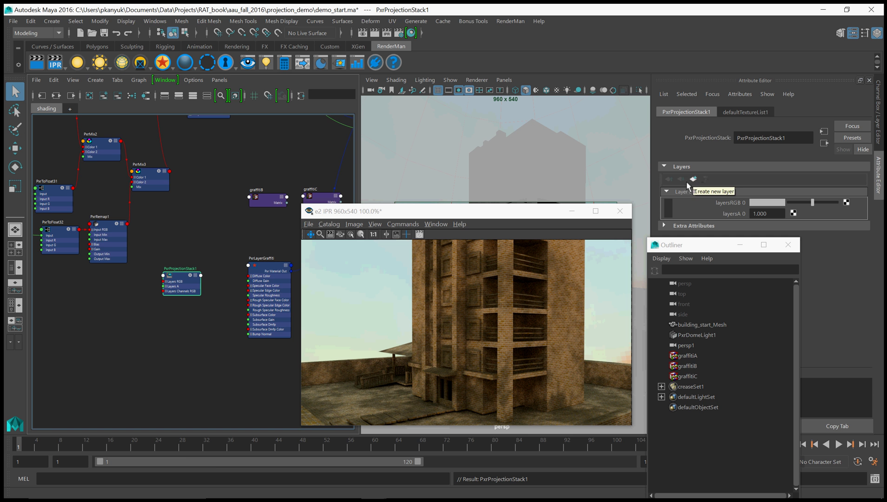
- Connect PxrProjectionStack1's Result RGB into PxrLayerGraffiti's Diffuse Color
{"action": "middle_click_drag", "start_coordinate": [170, 317], "coordinate": [207, 311], "text": "alt"}
{"action": "left_click", "coordinate": [187, 276]}
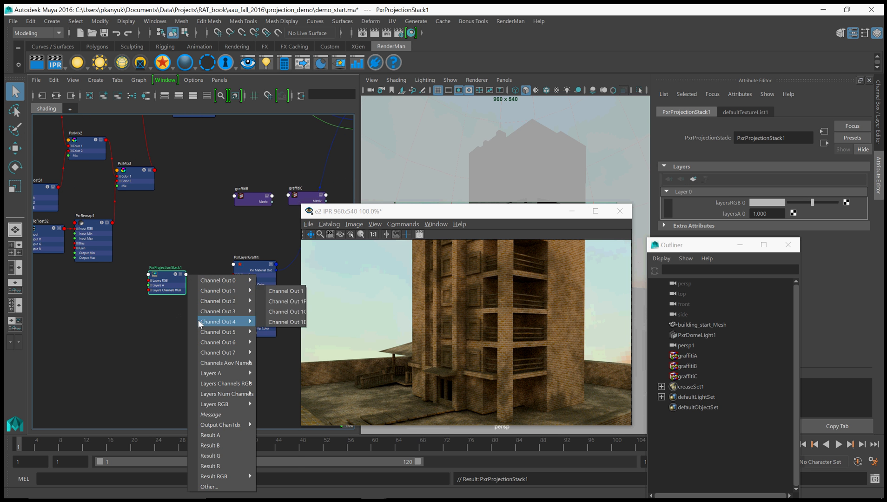
{"action": "mouse_move", "coordinate": [224, 474]}
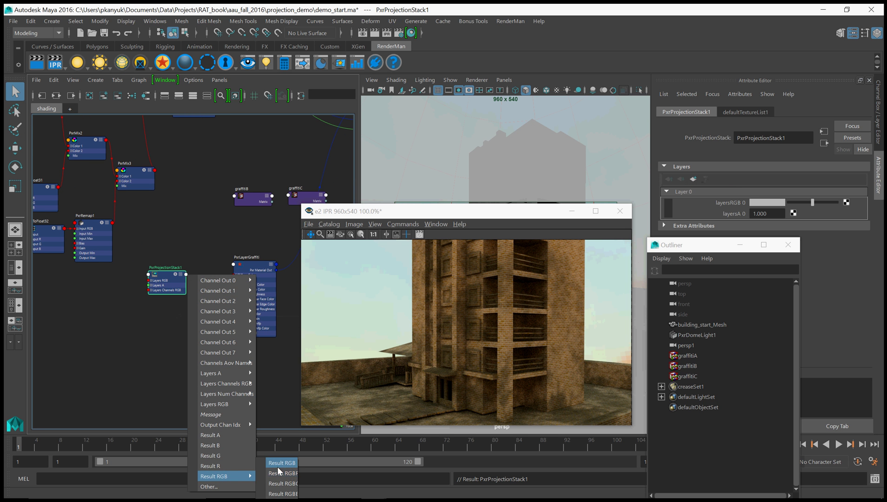
{"action": "left_click", "coordinate": [278, 468]}
{"action": "scroll", "coordinate": [256, 344], "scroll_direction": "up", "scroll_amount": 2}
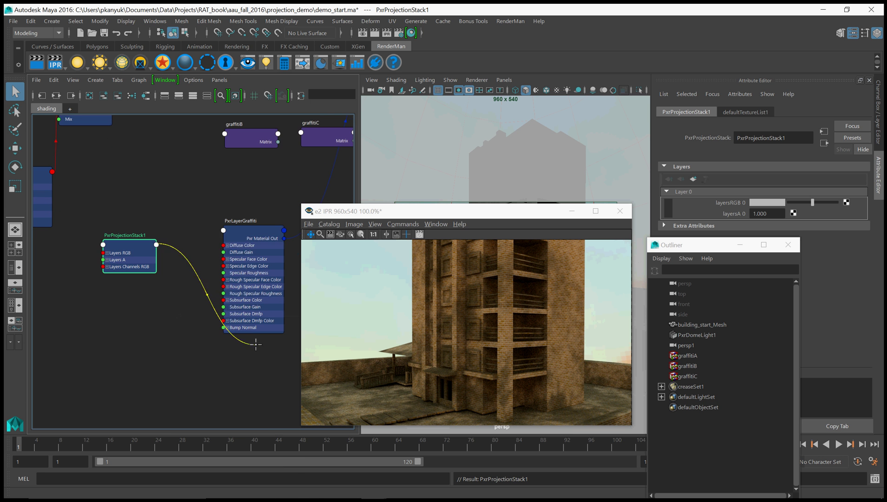
{"action": "left_click", "coordinate": [225, 245]}
{"action": "scroll", "coordinate": [184, 290], "scroll_direction": "down", "scroll_amount": 4}
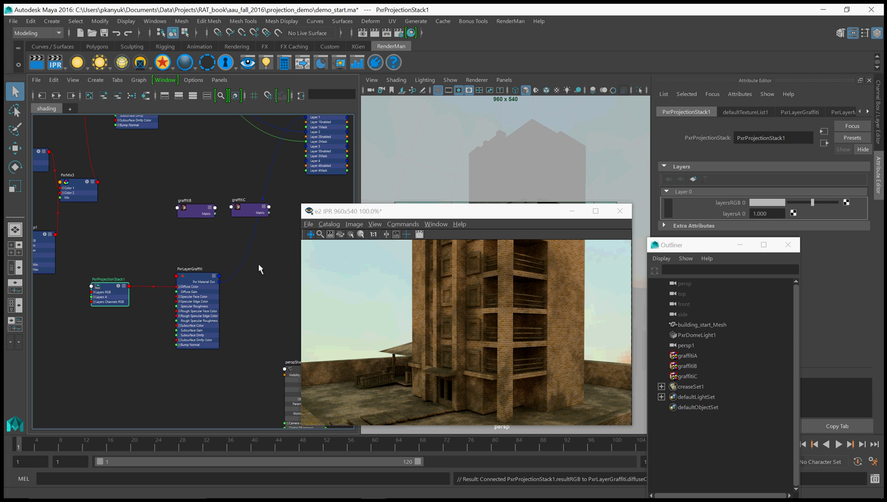
- Nudge PxrLayerMixer1 down and pick the stack's Result A as connection source
{"action": "middle_click_drag", "start_coordinate": [274, 264], "coordinate": [254, 297], "text": "alt"}
{"action": "left_click_drag", "start_coordinate": [297, 145], "coordinate": [297, 150]}
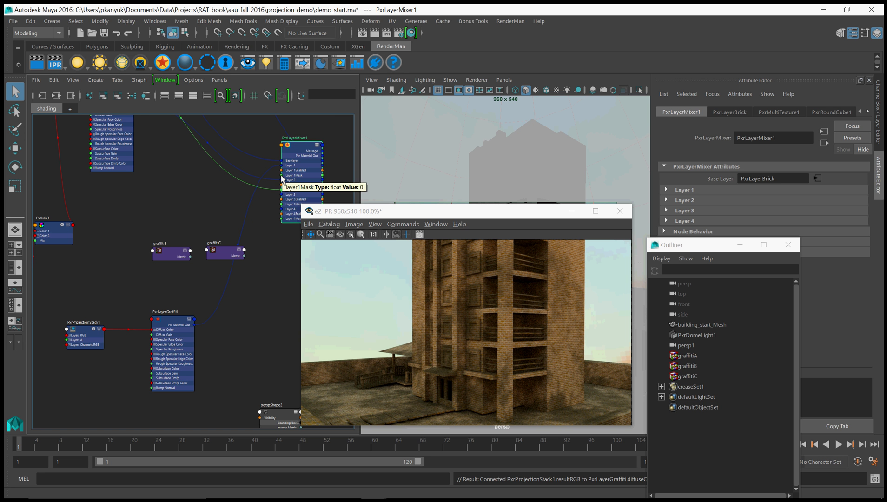
{"action": "left_click", "coordinate": [105, 330]}
{"action": "left_click", "coordinate": [137, 274]}
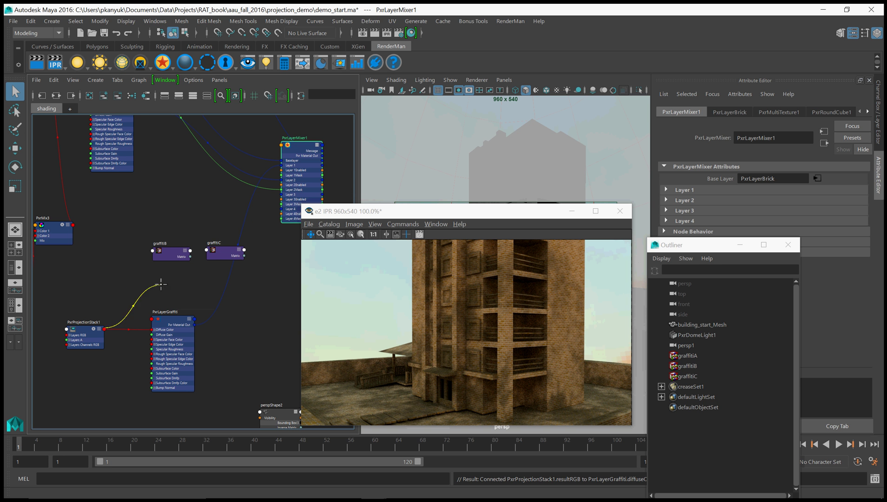
- Connect the stack's Result A into PxrLayerMixer1's Layer 1 Mask
{"action": "left_click", "coordinate": [281, 177]}
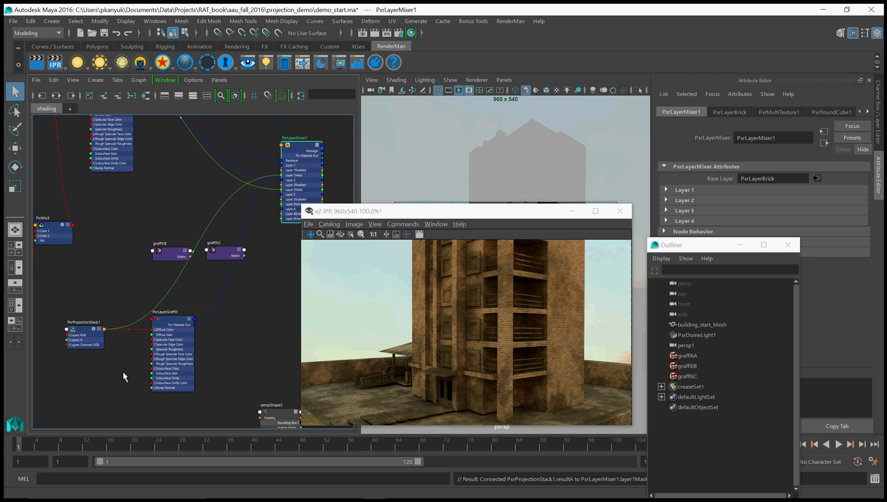
{"action": "middle_click_drag", "start_coordinate": [122, 375], "coordinate": [156, 313], "text": "alt"}
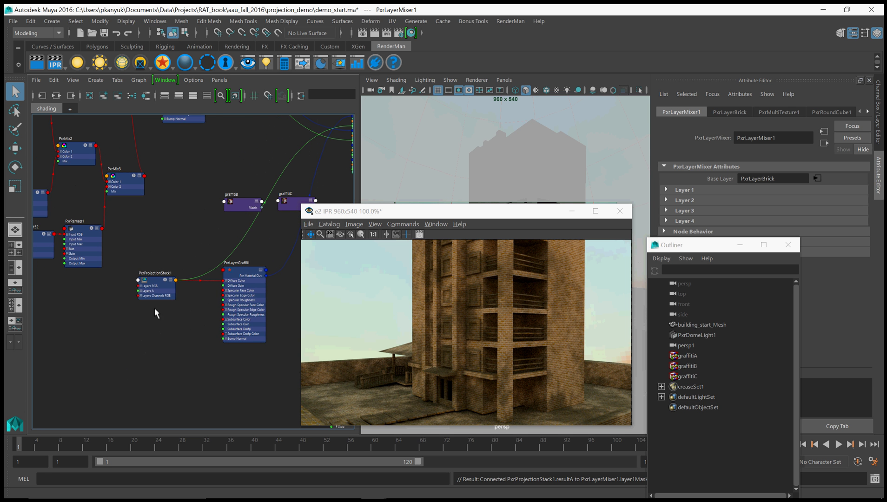
{"action": "left_click", "coordinate": [153, 285]}
{"action": "middle_click_drag", "start_coordinate": [117, 358], "coordinate": [151, 350], "text": "alt"}
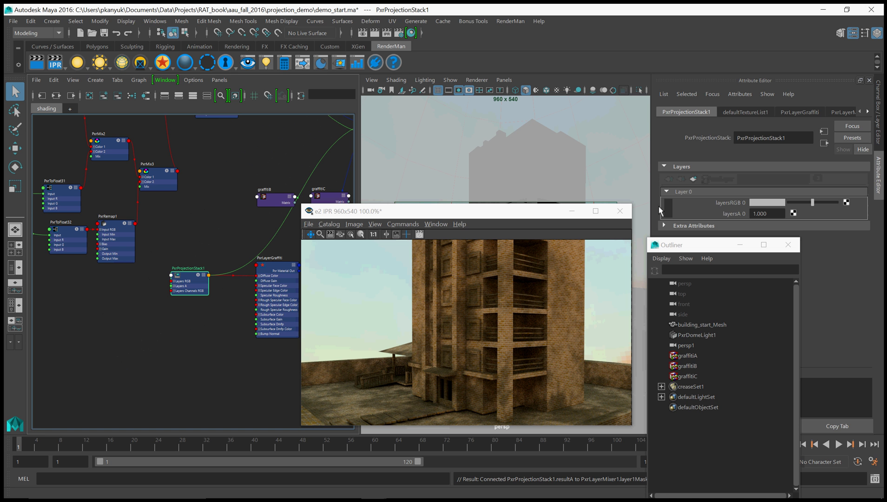
- Create a PxrProjectionLayer node and place PxrProjectionLayer1 left of the stack
{"action": "left_click", "coordinate": [138, 335]}
{"action": "key", "text": "Tab"}
{"action": "type", "text": "PxrProj"}
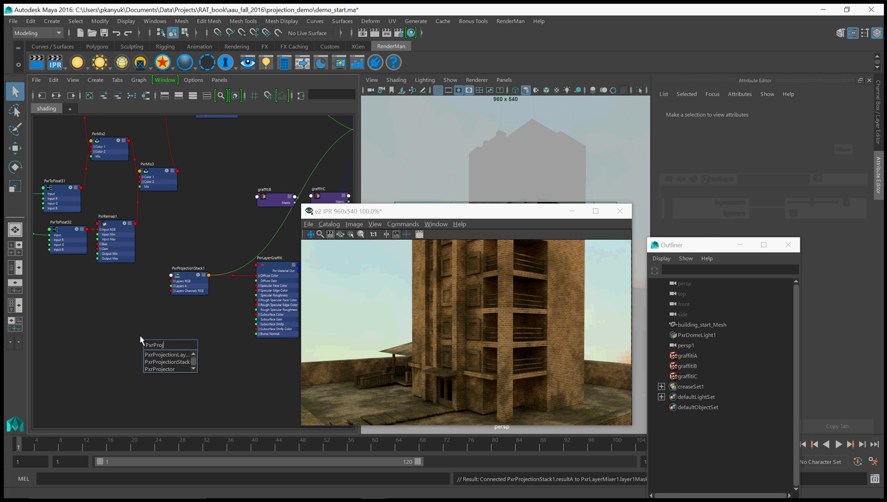
{"action": "key", "text": "Down"}
{"action": "key", "text": "Return"}
{"action": "left_click_drag", "start_coordinate": [162, 338], "coordinate": [139, 287]}
{"action": "middle_click_drag", "start_coordinate": [180, 321], "coordinate": [186, 334]}
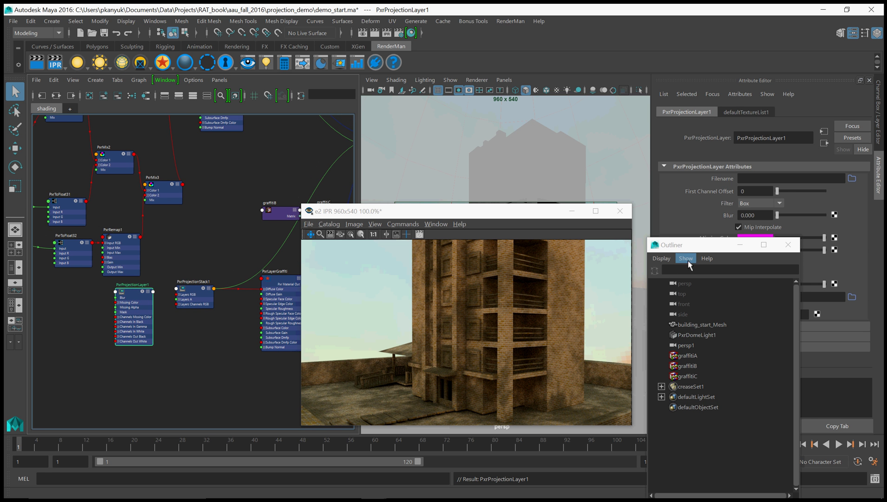
{"action": "left_click_drag", "start_coordinate": [700, 247], "coordinate": [710, 331]}
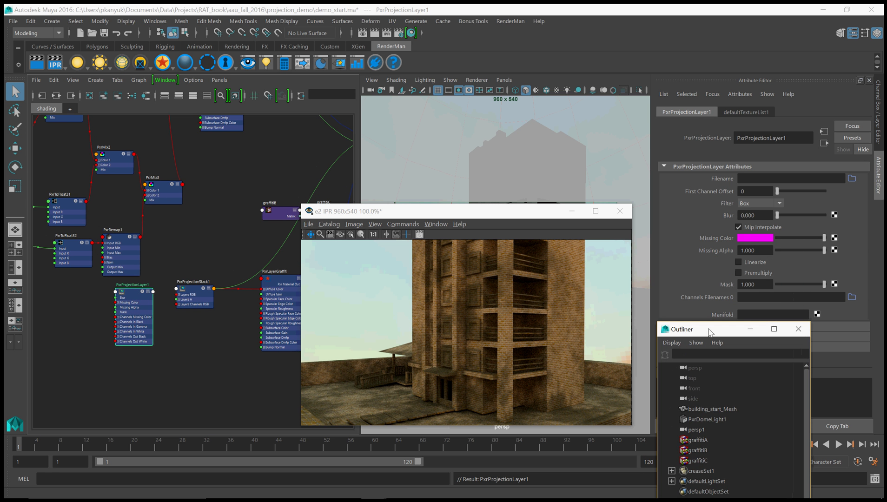
- Connect PxrProjectionLayer1's Result RGB into the stack's Layers RGB
{"action": "left_click", "coordinate": [154, 292]}
{"action": "mouse_move", "coordinate": [185, 423]}
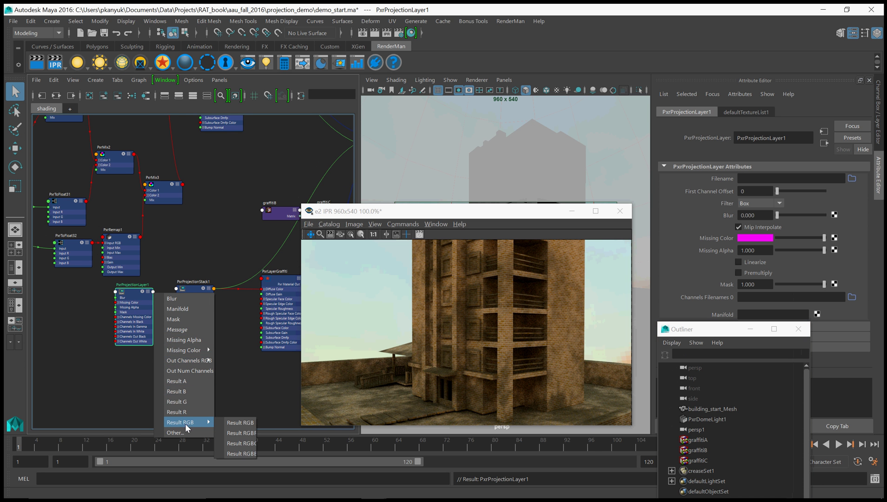
{"action": "left_click", "coordinate": [235, 424]}
{"action": "scroll", "coordinate": [195, 362], "scroll_direction": "up", "scroll_amount": 2}
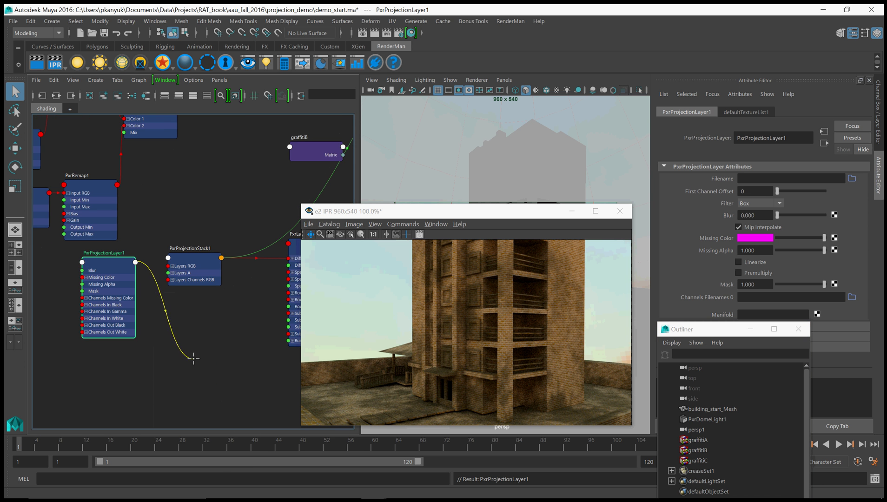
{"action": "left_click", "coordinate": [171, 266]}
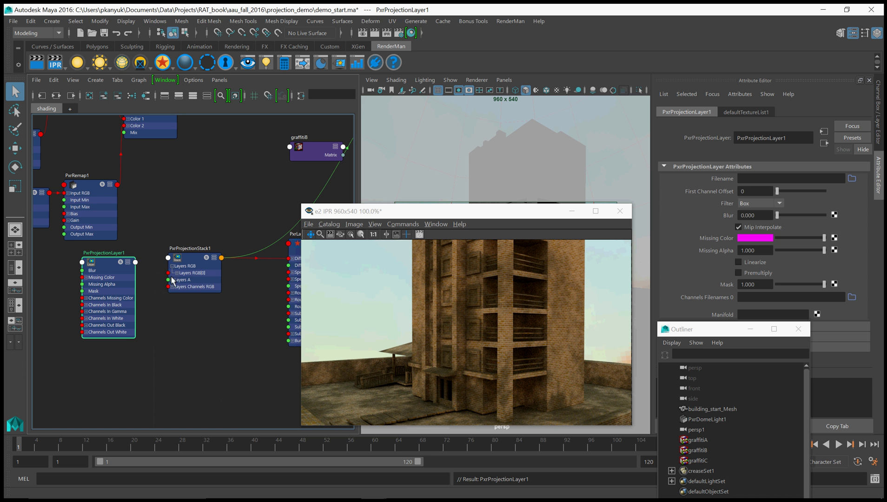
- Connect PxrProjectionLayer1's Result A into the stack's Layers A[0]
{"action": "left_click", "coordinate": [138, 265]}
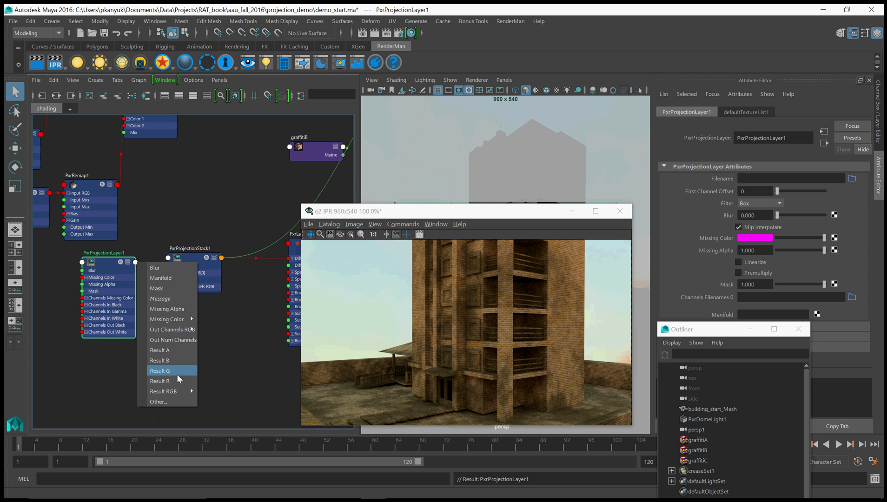
{"action": "mouse_move", "coordinate": [186, 391]}
{"action": "left_click", "coordinate": [219, 393]}
{"action": "left_click", "coordinate": [169, 277]}
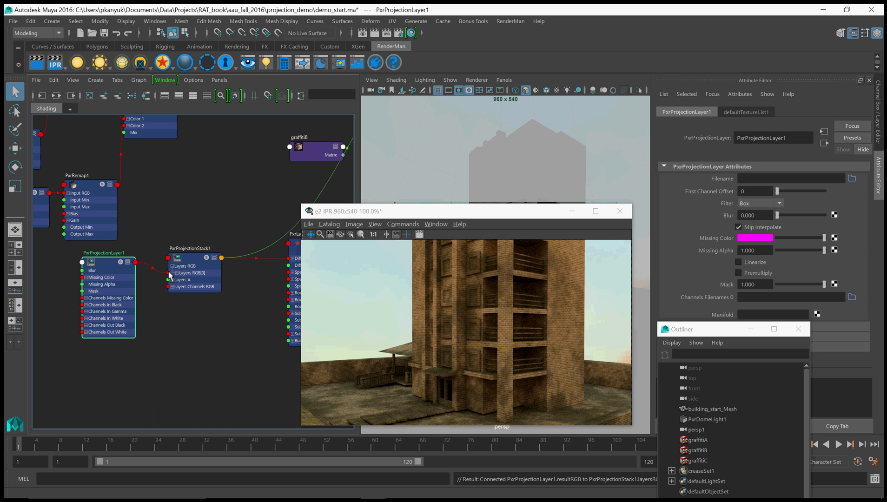
{"action": "left_click", "coordinate": [173, 280]}
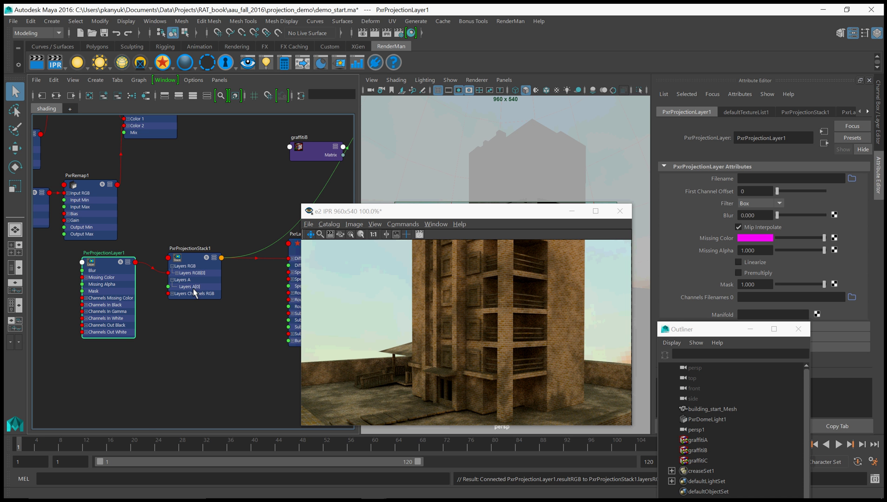
{"action": "left_click", "coordinate": [135, 263]}
{"action": "left_click", "coordinate": [161, 353]}
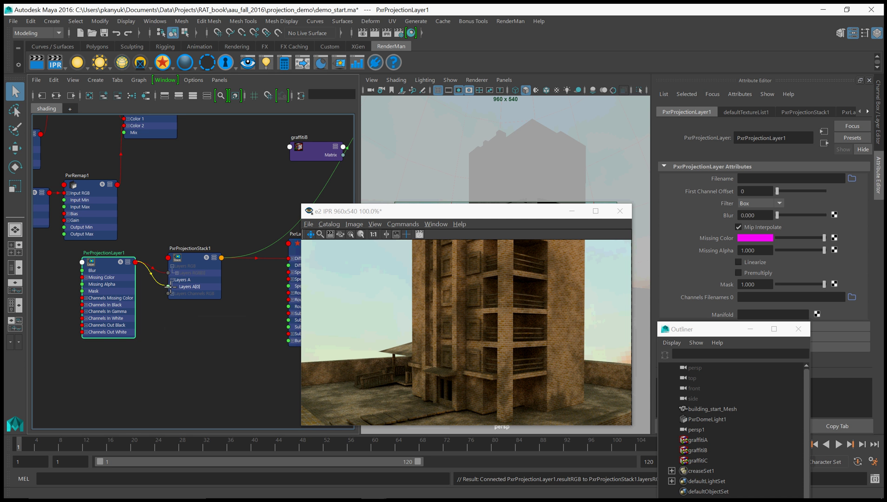
{"action": "left_click", "coordinate": [169, 287]}
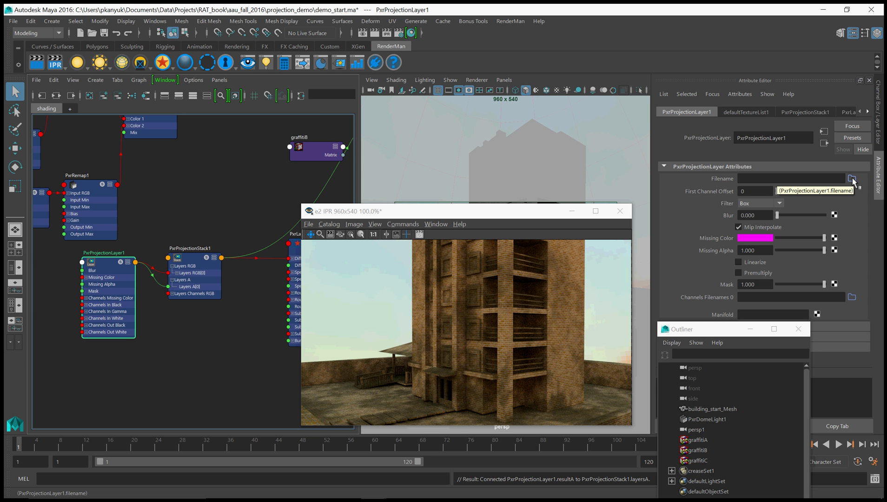
- Load graffiti043.tif from the graffiti folder as PxrProjectionLayer1's Filename
{"action": "left_click", "coordinate": [852, 179]}
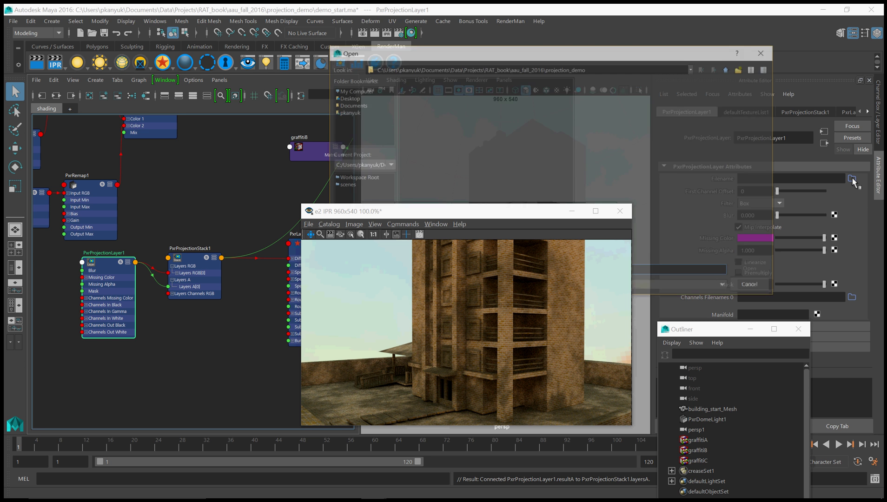
{"action": "double_click", "coordinate": [417, 98]}
{"action": "left_click", "coordinate": [470, 84]}
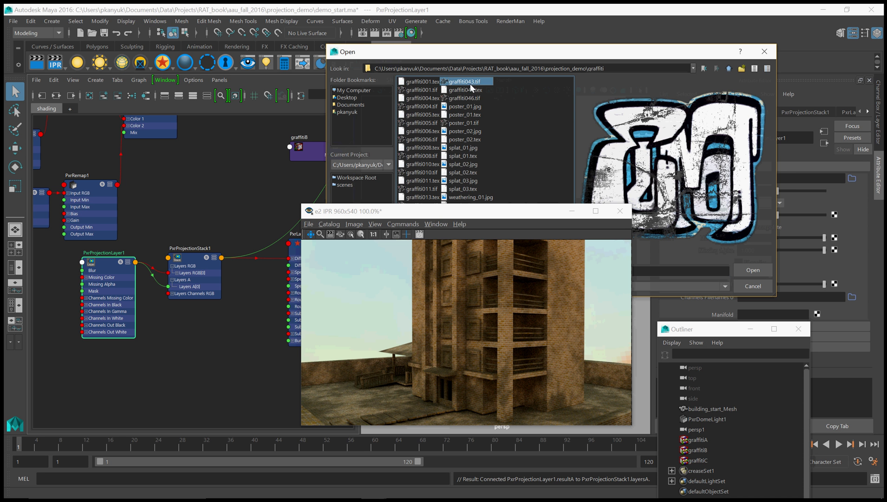
{"action": "left_click", "coordinate": [745, 270]}
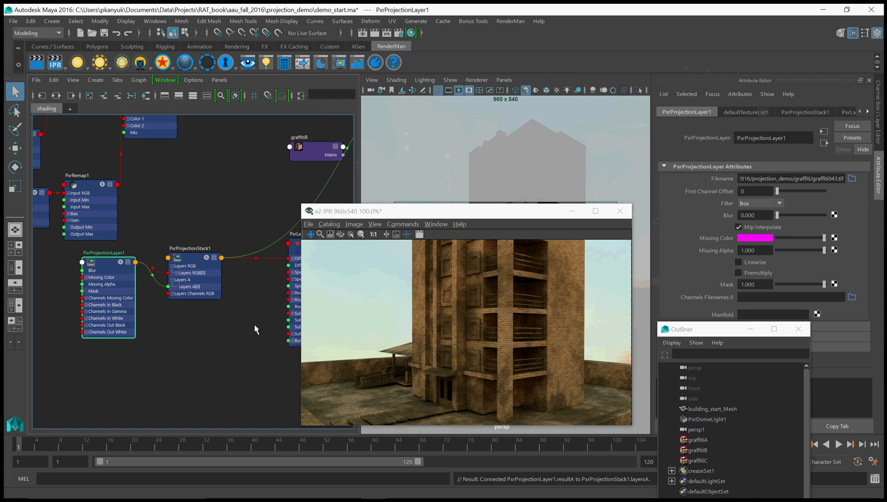
- Rearrange the Outliner and render windows, then select graffitiA
{"action": "middle_click_drag", "start_coordinate": [140, 371], "coordinate": [197, 364], "text": "alt"}
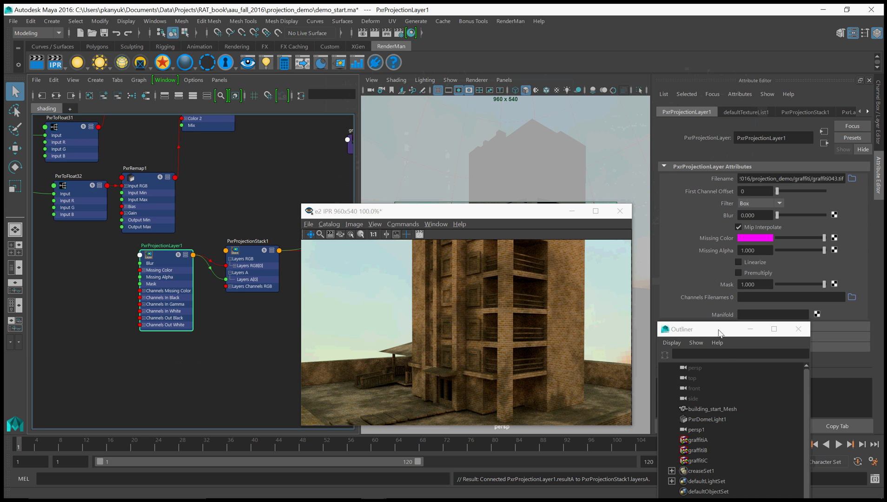
{"action": "left_click_drag", "start_coordinate": [719, 330], "coordinate": [769, 299]}
{"action": "left_click_drag", "start_coordinate": [451, 216], "coordinate": [296, 244]}
{"action": "left_click", "coordinate": [754, 409]}
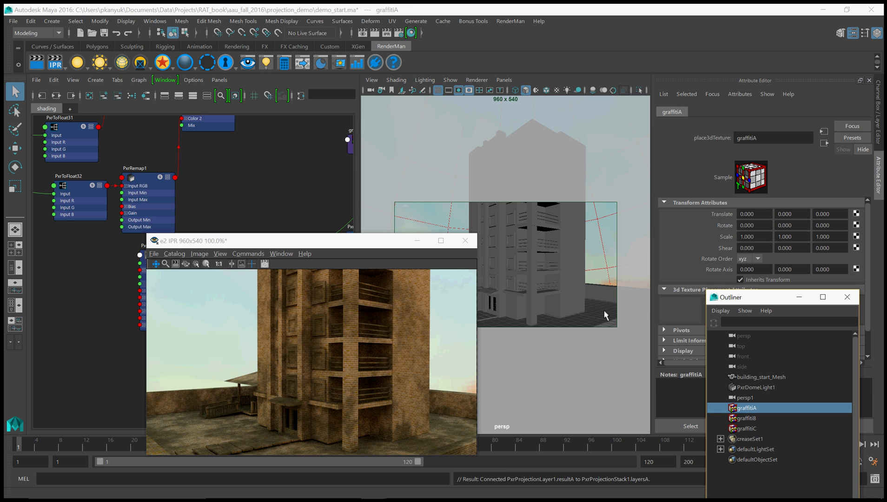
- Frame graffitiA and move it out to about Z 6 and up to about 2.5 units
{"action": "right_click_drag", "start_coordinate": [601, 240], "coordinate": [531, 246], "text": "alt"}
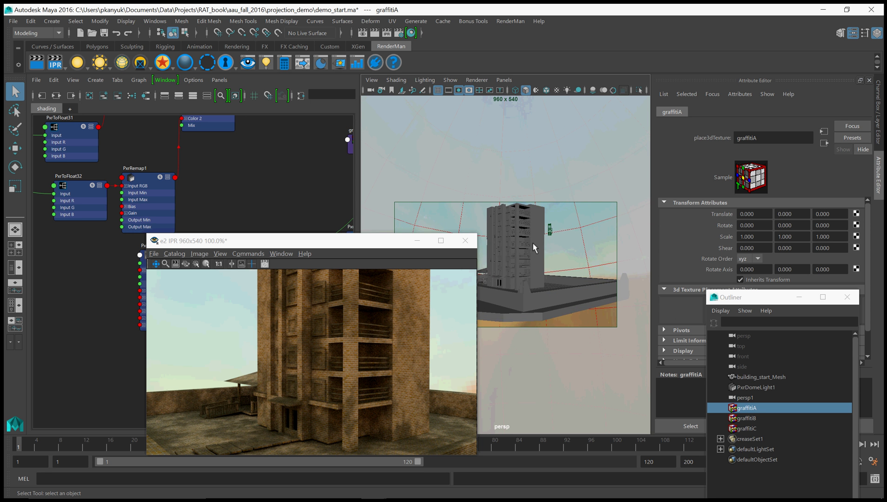
{"action": "key", "text": "f"}
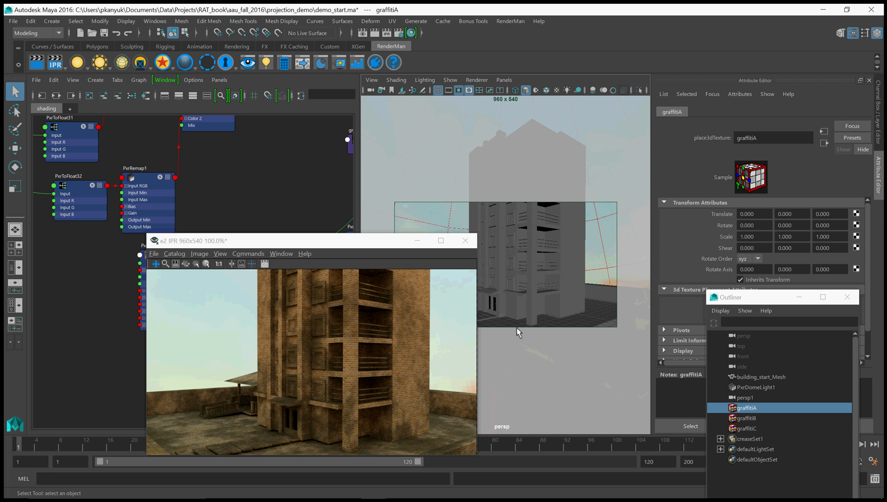
{"action": "key", "text": "w"}
{"action": "left_click_drag", "start_coordinate": [336, 246], "coordinate": [298, 254]}
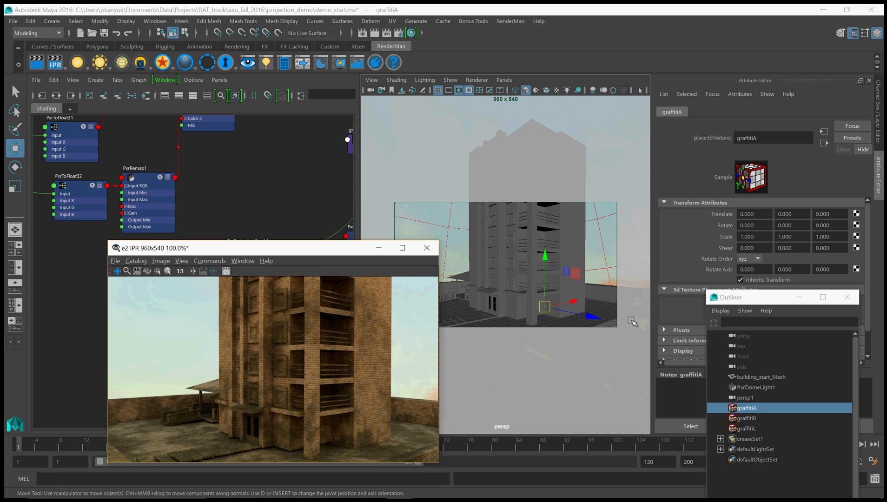
{"action": "left_click_drag", "start_coordinate": [592, 316], "coordinate": [657, 330]}
{"action": "mouse_move", "coordinate": [587, 289]}
{"action": "left_mouse_down"}
{"action": "mouse_move", "coordinate": [588, 272]}
{"action": "mouse_move", "coordinate": [623, 300]}
{"action": "mouse_move", "coordinate": [655, 303]}
{"action": "mouse_move", "coordinate": [602, 298]}
{"action": "left_mouse_up"}
- Rotate graffitiA to 179.348° and 5.419° around Z, scaled uniformly to 1.928
{"action": "key", "text": "r"}
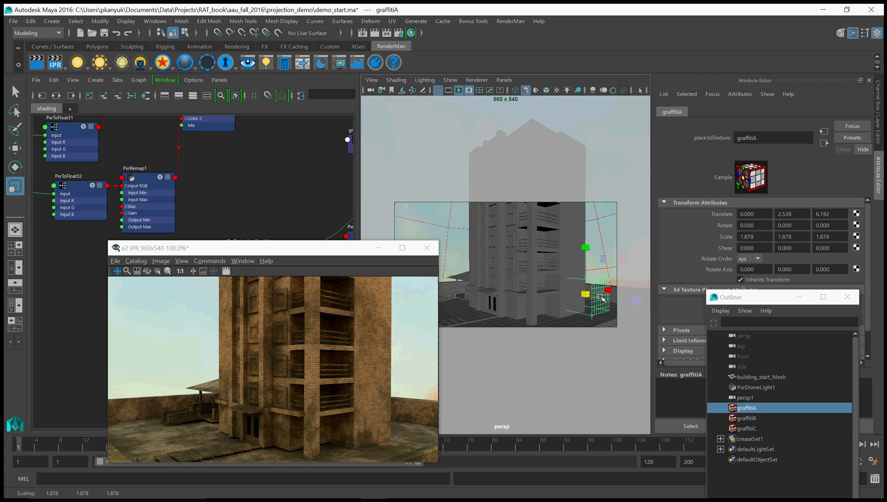
{"action": "key", "text": "e"}
{"action": "left_click_drag", "start_coordinate": [546, 298], "coordinate": [591, 296]}
{"action": "key", "text": "w"}
{"action": "key", "text": "r"}
{"action": "key", "text": "e"}
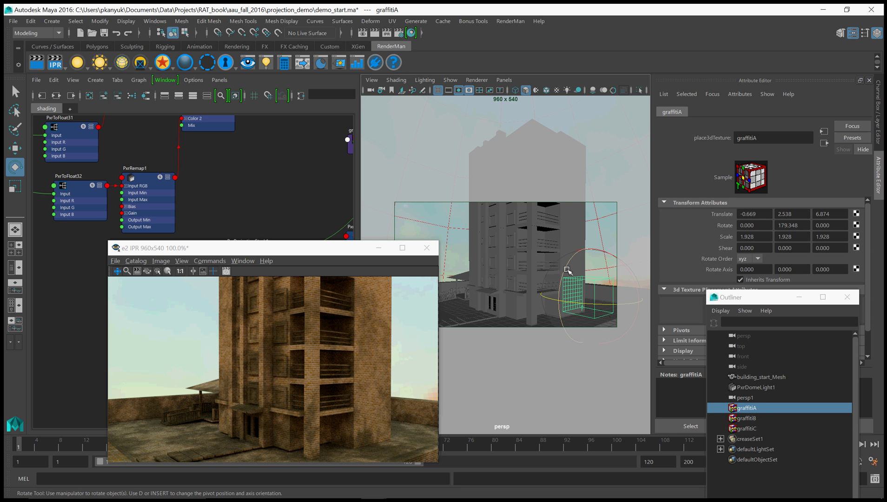
{"action": "left_click", "coordinate": [568, 270]}
{"action": "left_click_drag", "start_coordinate": [568, 270], "coordinate": [595, 295]}
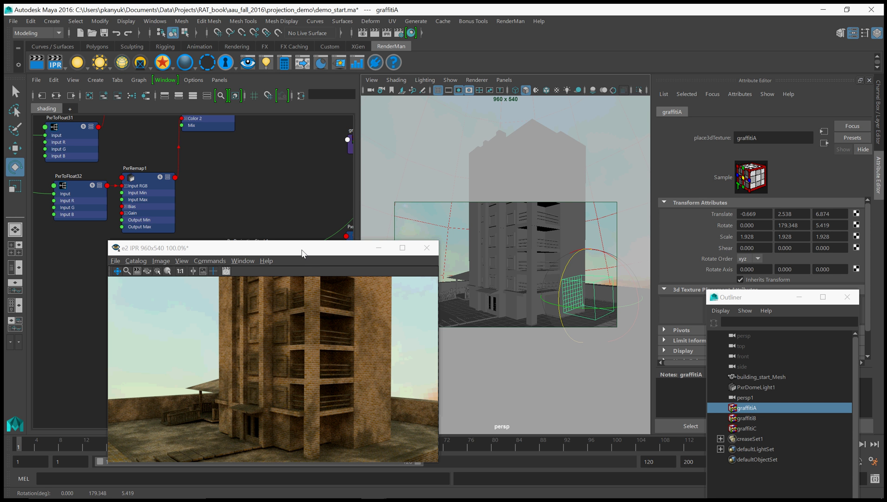
{"action": "left_click_drag", "start_coordinate": [301, 253], "coordinate": [478, 231]}
- Create a PxrManifold3D node beside PxrProjectionLayer1 with coordinate system graffitiA
{"action": "left_click", "coordinate": [163, 259]}
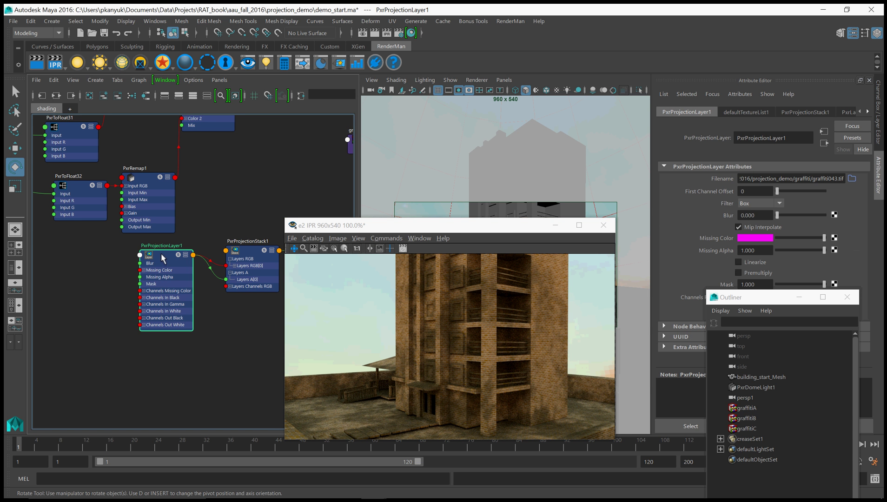
{"action": "key", "text": "f"}
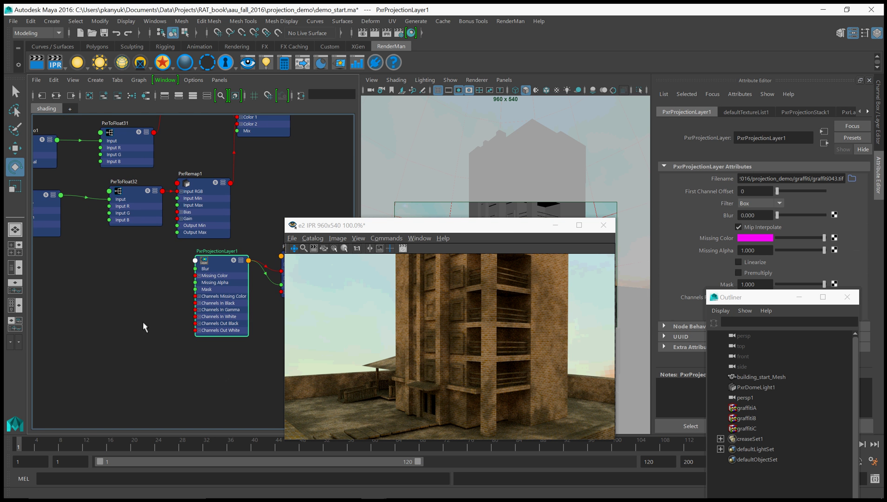
{"action": "key", "text": "Tab"}
{"action": "type", "text": "pxrM"}
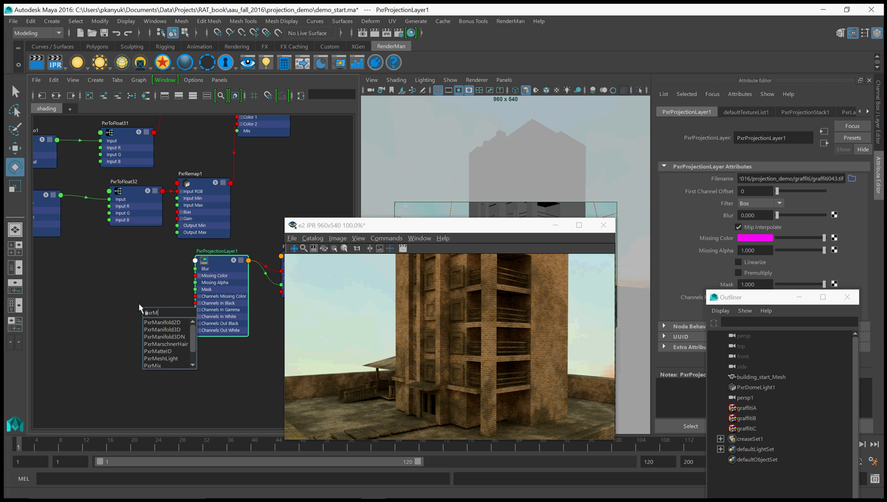
{"action": "type", "text": "anifold3D"}
{"action": "key", "text": "Return"}
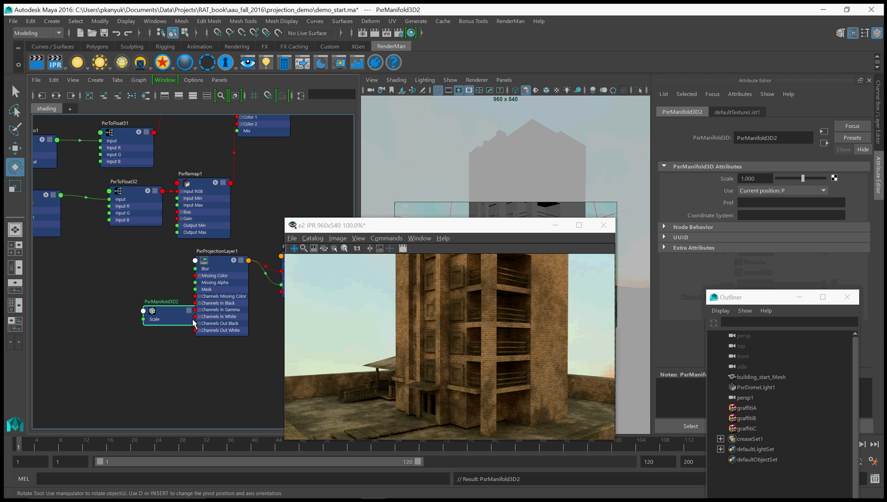
{"action": "left_click_drag", "start_coordinate": [157, 297], "coordinate": [141, 273]}
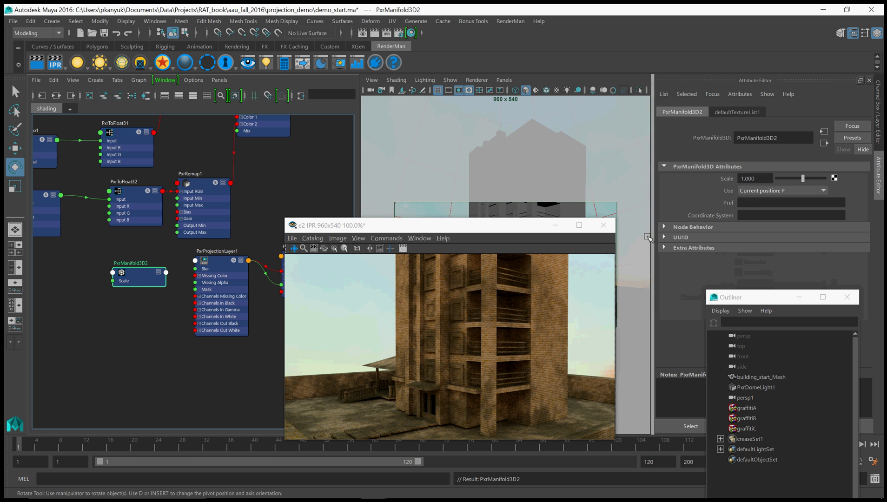
{"action": "left_click", "coordinate": [751, 216]}
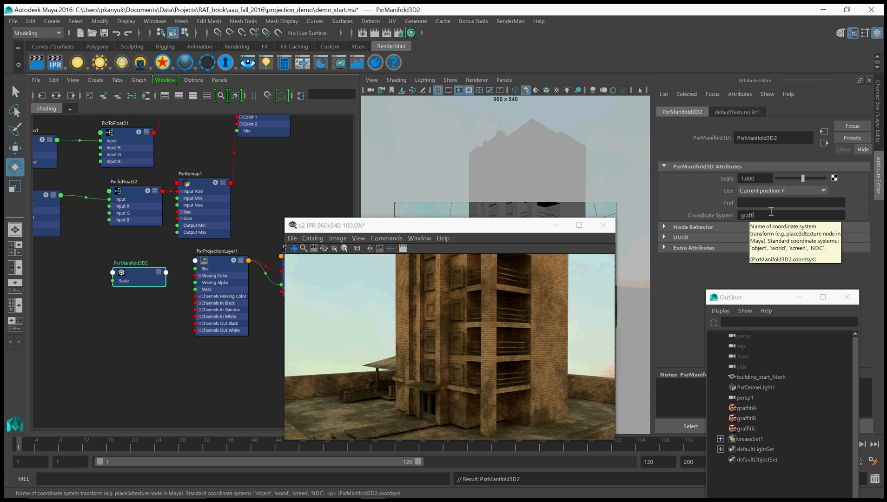
{"action": "type", "text": "graffitiA"}
{"action": "key", "text": "Return"}
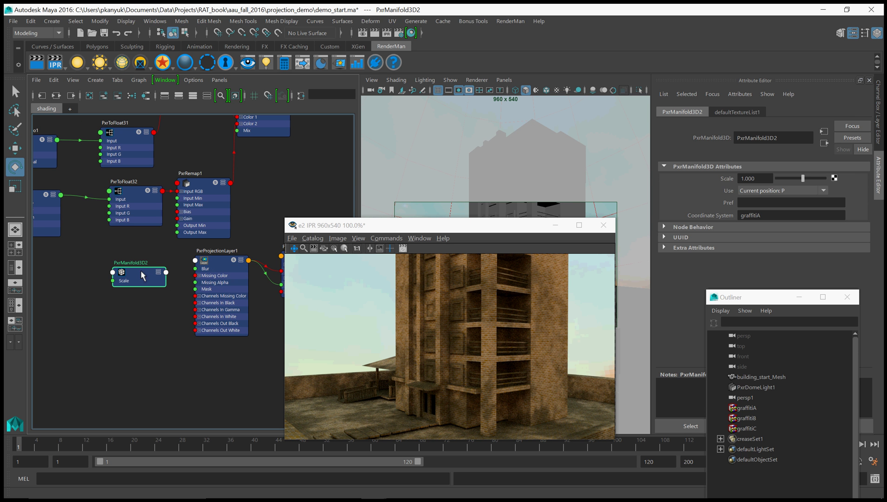
- Connect PxrManifold3D2's Result output to PxrProjectionLayer1's manifold input
{"action": "left_click", "coordinate": [216, 264]}
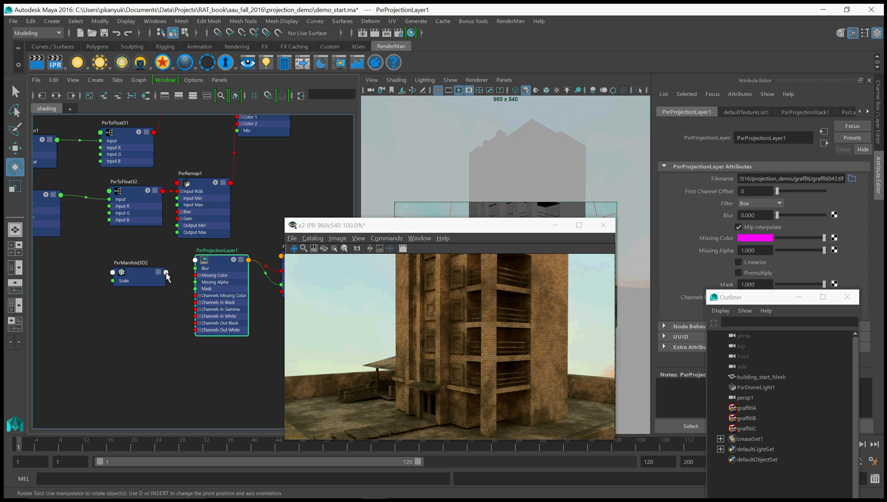
{"action": "left_click", "coordinate": [166, 273]}
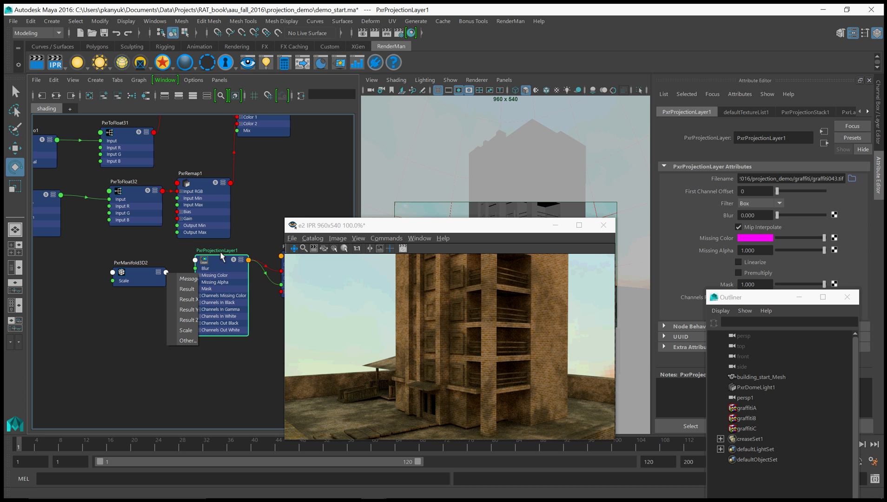
{"action": "left_click", "coordinate": [188, 289]}
{"action": "left_click", "coordinate": [205, 261]}
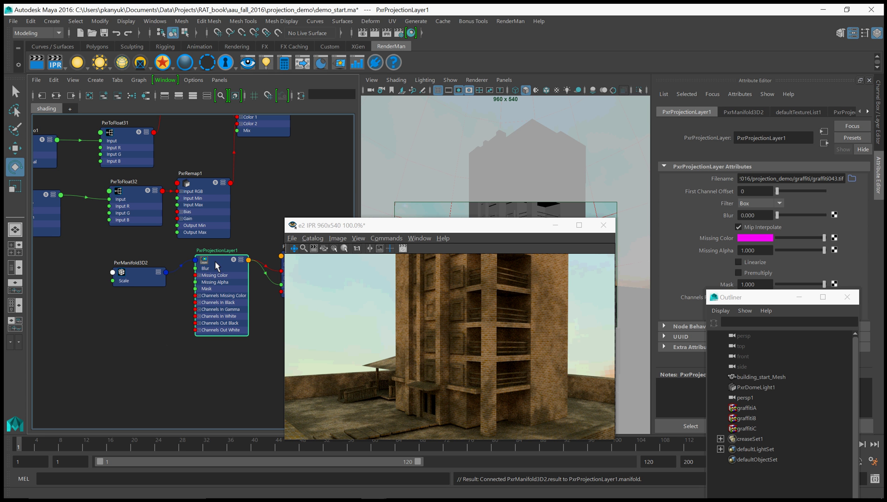
- Check PxrManifold3D2's settings, then bring PxrLayerMixer1 into view and select it
{"action": "mouse_move", "coordinate": [155, 313]}
{"action": "middle_mouse_down", "text": "alt"}
{"action": "mouse_move", "coordinate": [141, 309]}
{"action": "mouse_move", "coordinate": [142, 317]}
{"action": "middle_mouse_up", "text": "alt"}
{"action": "left_click", "coordinate": [119, 271]}
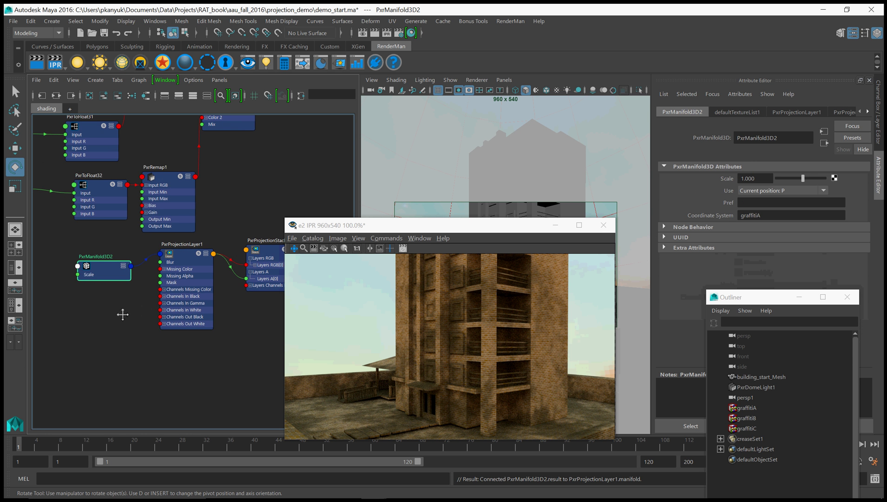
{"action": "middle_click_drag", "start_coordinate": [214, 344], "coordinate": [123, 333], "text": "alt"}
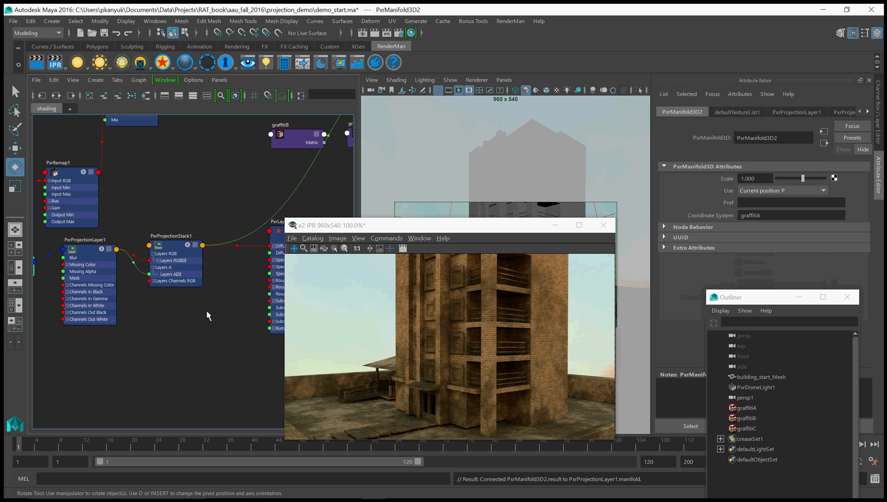
{"action": "scroll", "coordinate": [207, 310], "scroll_direction": "down", "scroll_amount": 2}
{"action": "middle_click_drag", "start_coordinate": [208, 310], "coordinate": [135, 302], "text": "alt"}
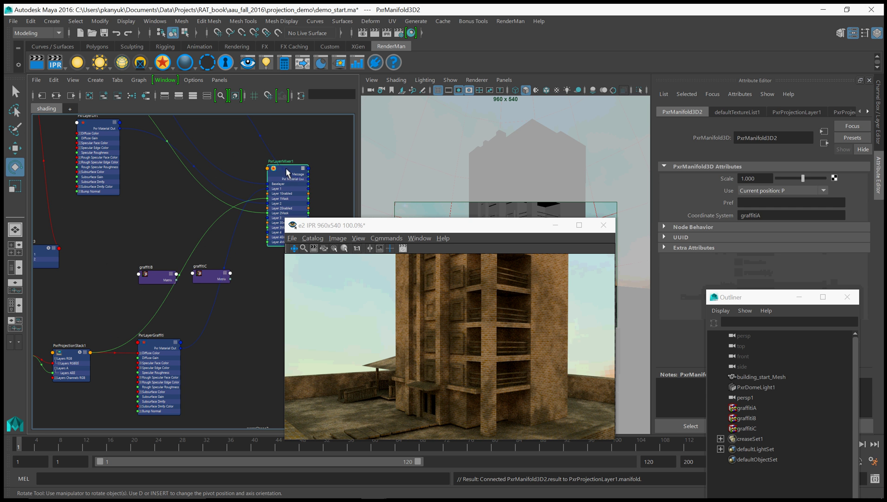
{"action": "left_click", "coordinate": [288, 173]}
- Expand PxrLayerMixer1's Layer 1 and Layer 2 settings and restart the IPR render
{"action": "left_click", "coordinate": [671, 200]}
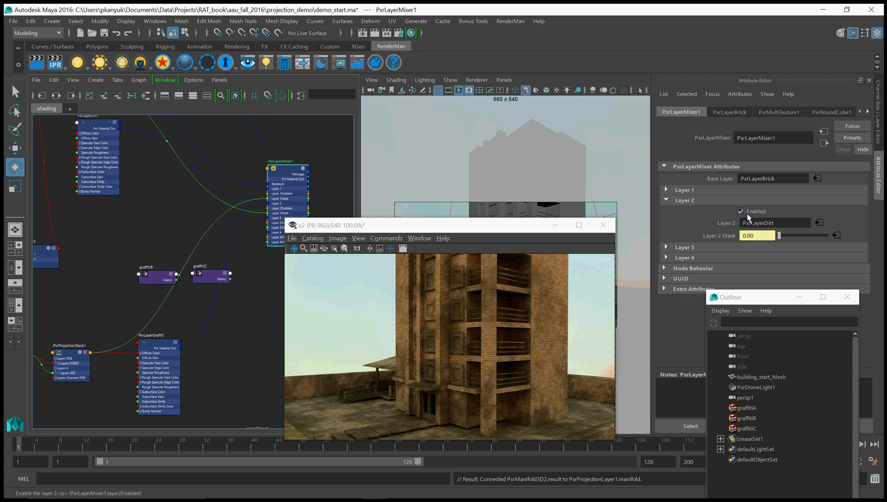
{"action": "left_click", "coordinate": [666, 190]}
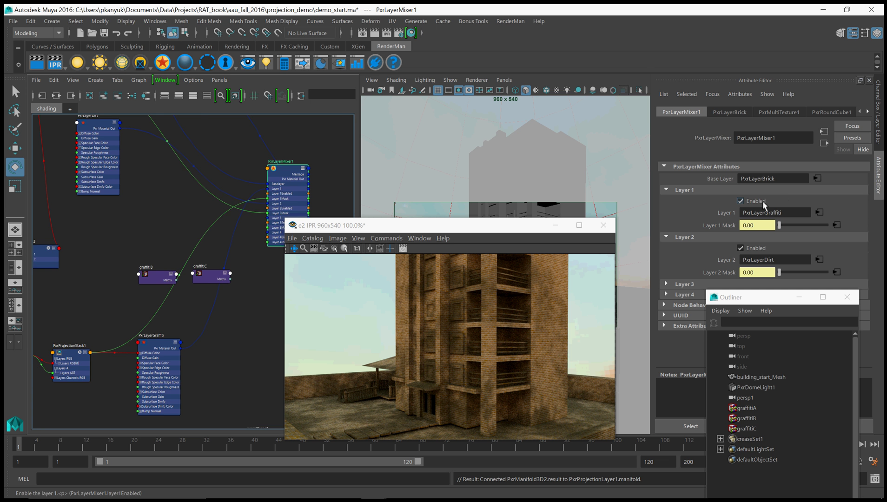
{"action": "middle_click_drag", "start_coordinate": [244, 317], "coordinate": [386, 249], "text": "alt"}
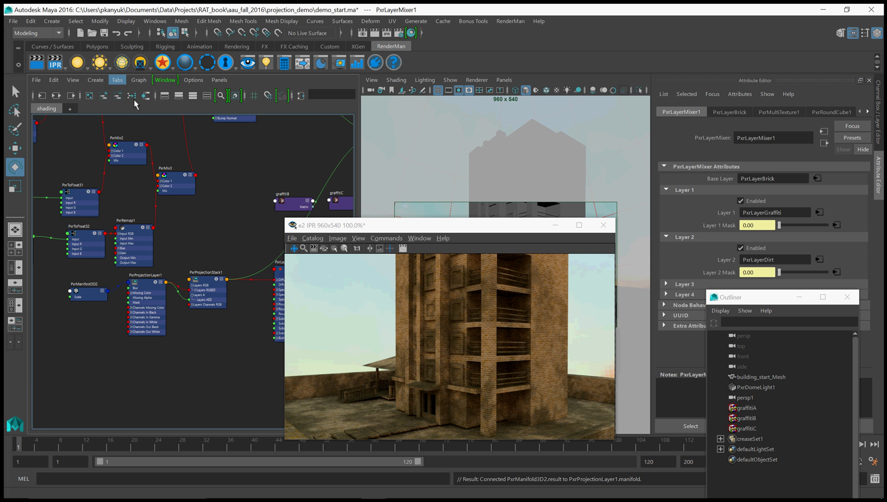
{"action": "left_click", "coordinate": [66, 65]}
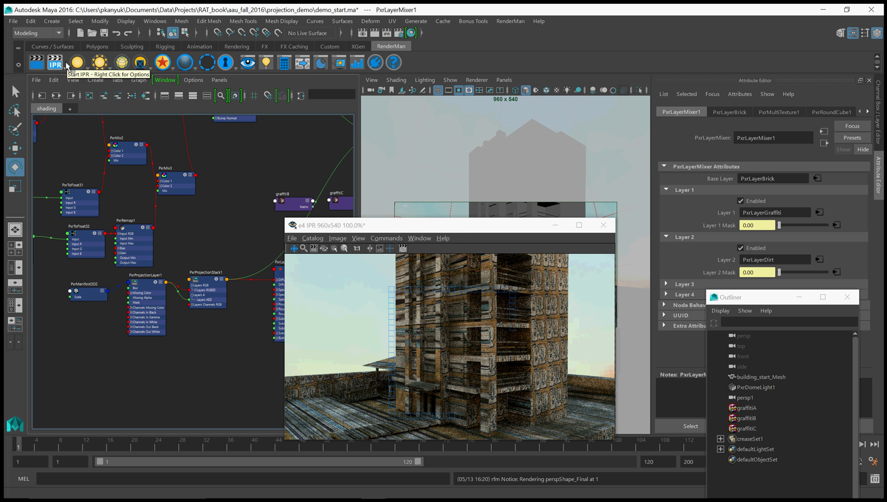
{"action": "left_click", "coordinate": [404, 248]}
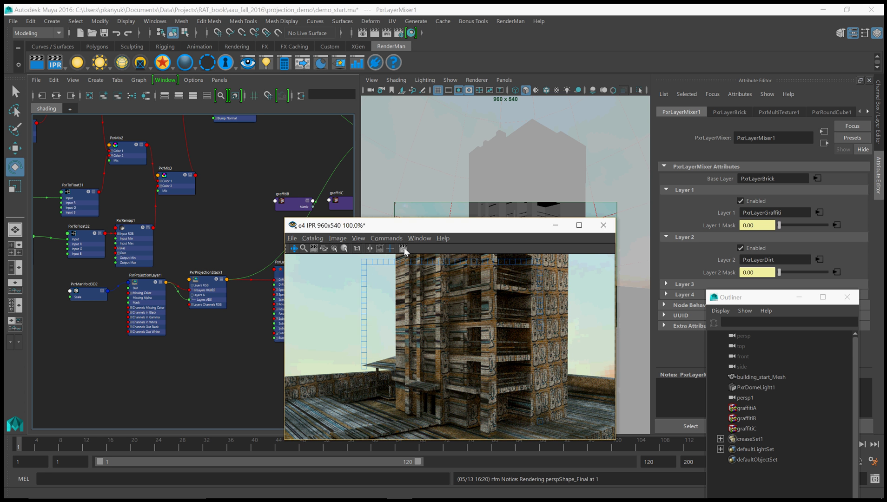
- Select PxrProjectionLayer1 and inspect the .tif extension of its graffiti043.tif Filename
{"action": "left_click", "coordinate": [148, 287]}
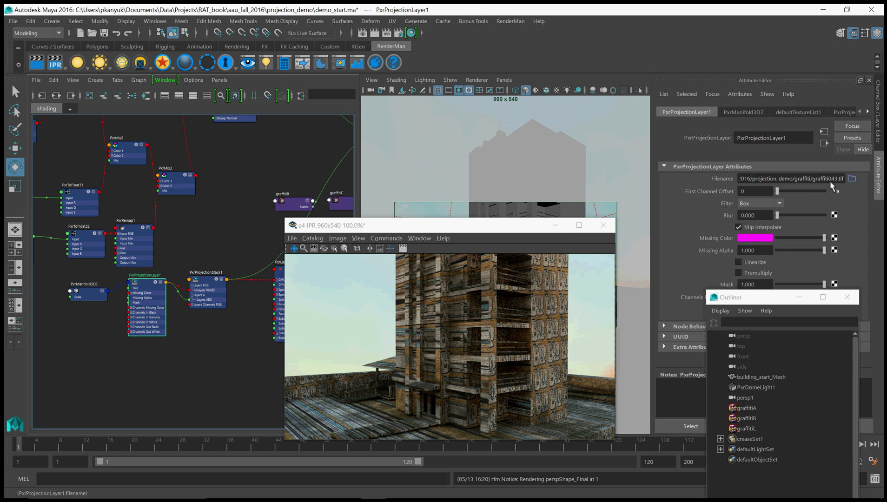
{"action": "left_click_drag", "start_coordinate": [844, 179], "coordinate": [834, 181]}
{"action": "left_click", "coordinate": [834, 181]}
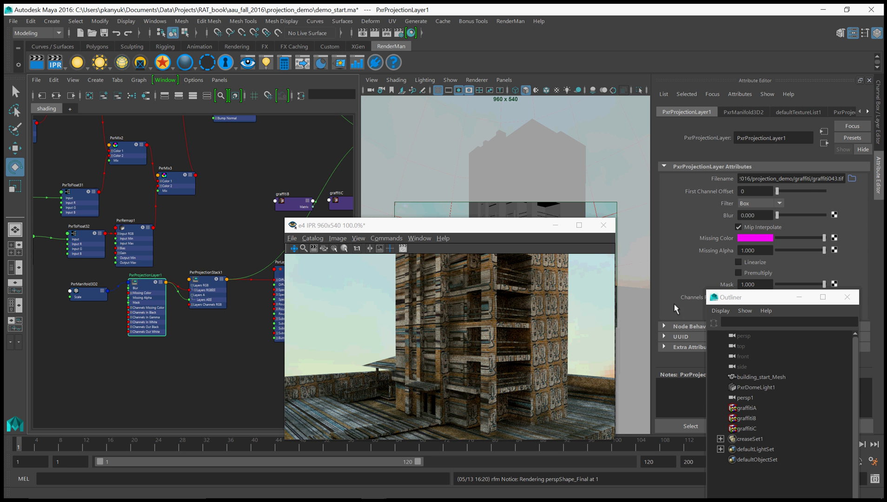
{"action": "left_click_drag", "start_coordinate": [838, 179], "coordinate": [842, 180]}
- Convert graffiti046.tif in the RenderMan Texture Manager with Texture Mode set to Black
{"action": "left_click", "coordinate": [510, 21]}
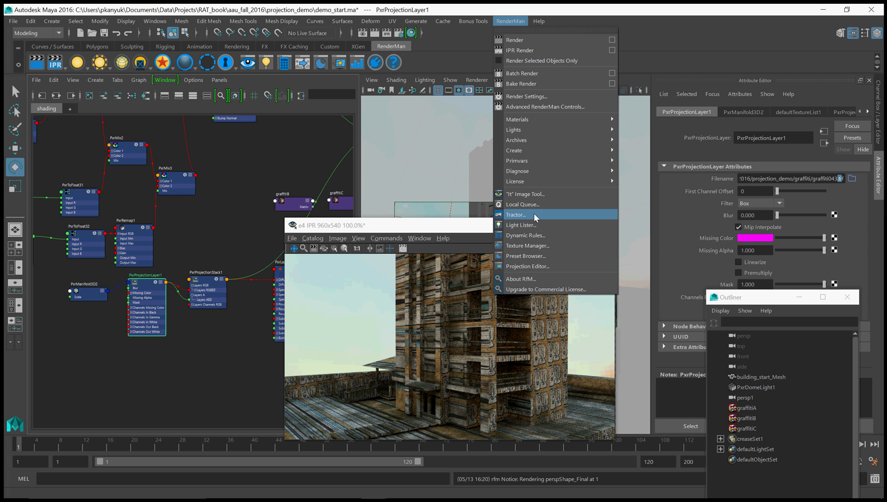
{"action": "left_click", "coordinate": [534, 248]}
{"action": "left_click_drag", "start_coordinate": [447, 170], "coordinate": [728, 122]}
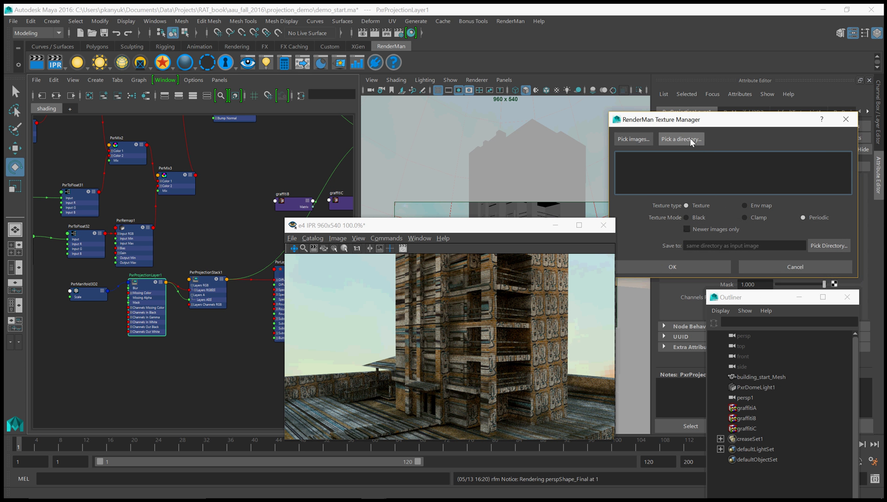
{"action": "left_click", "coordinate": [633, 139]}
{"action": "left_click_drag", "start_coordinate": [508, 47], "coordinate": [756, 86]}
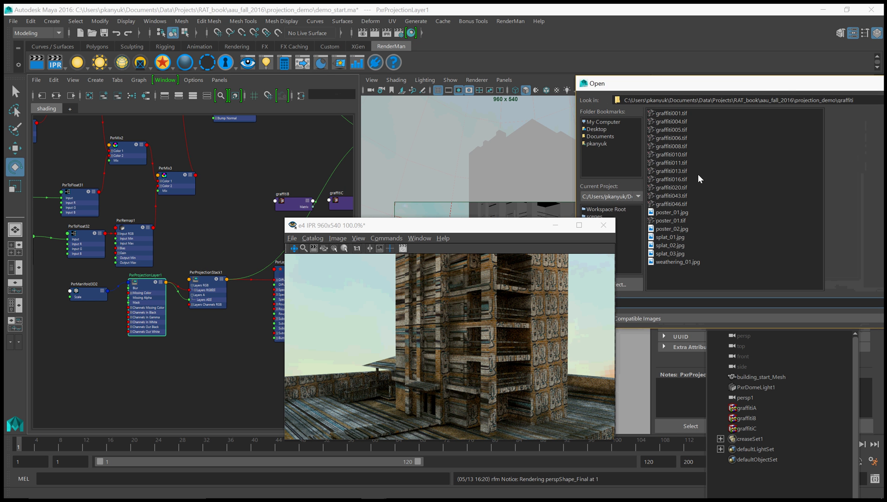
{"action": "double_click", "coordinate": [687, 204]}
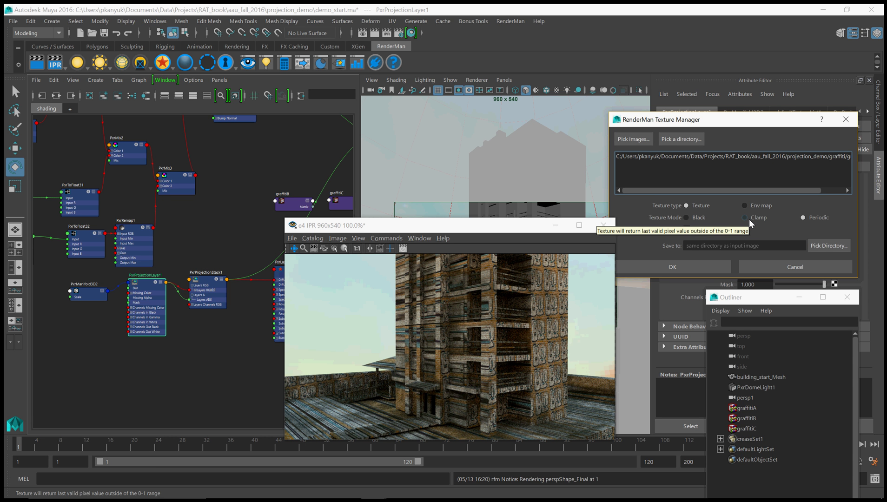
{"action": "left_click", "coordinate": [687, 217]}
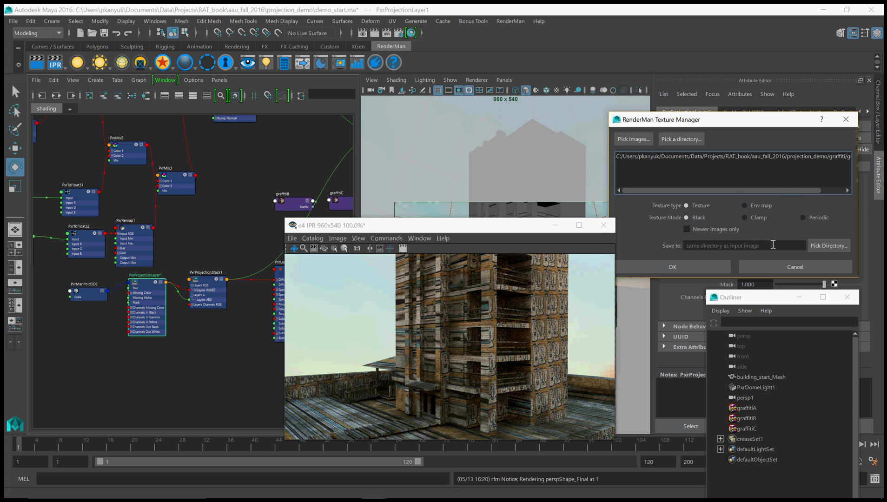
{"action": "left_click", "coordinate": [703, 268]}
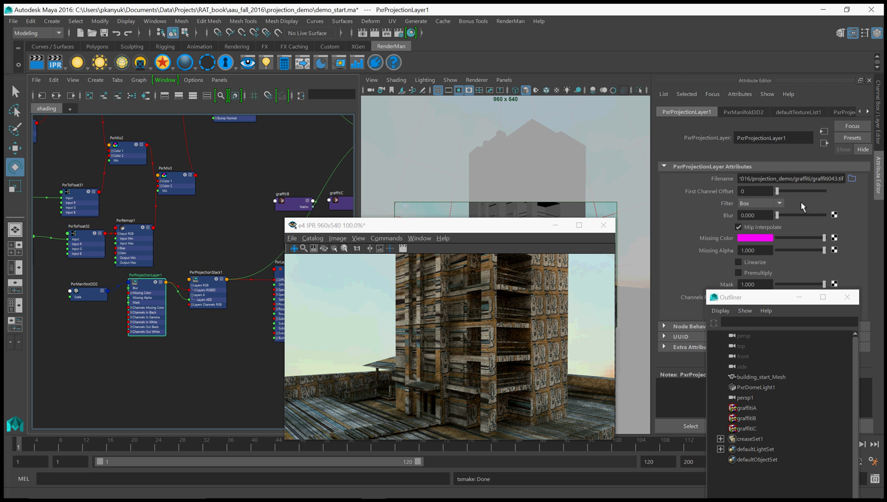
- Load graffiti043.tex from the graffiti folder as the layer's Filename and restart the IPR
{"action": "left_click", "coordinate": [851, 179]}
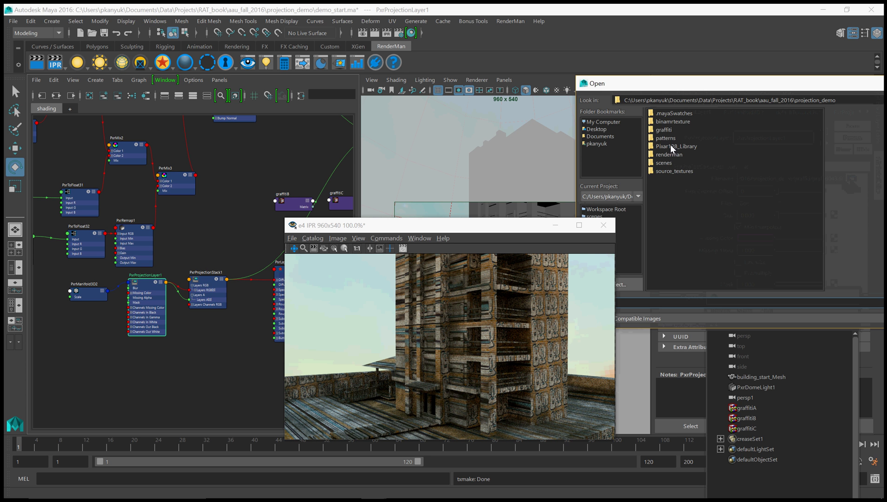
{"action": "double_click", "coordinate": [670, 131]}
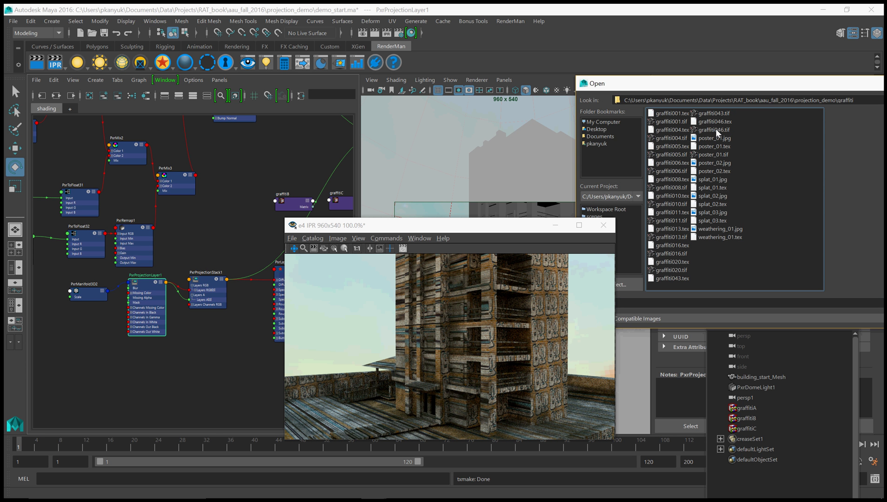
{"action": "left_click", "coordinate": [675, 278]}
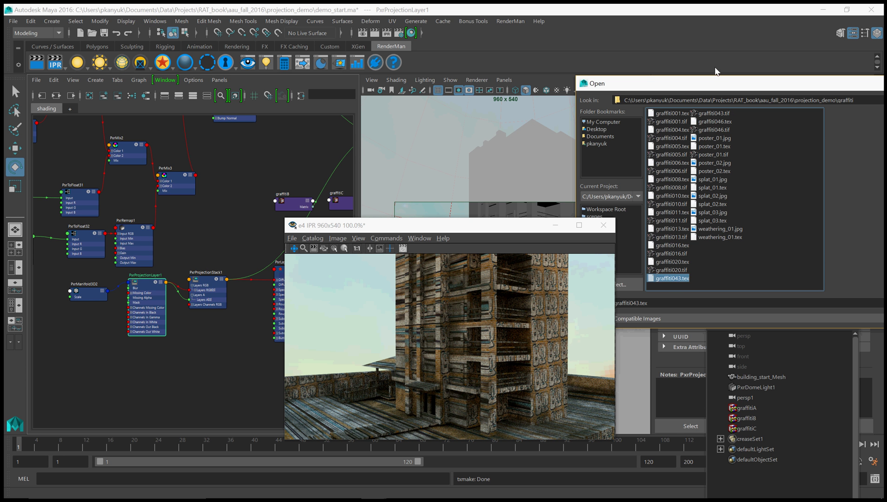
{"action": "left_click_drag", "start_coordinate": [727, 86], "coordinate": [525, 27]}
{"action": "left_click", "coordinate": [796, 241]}
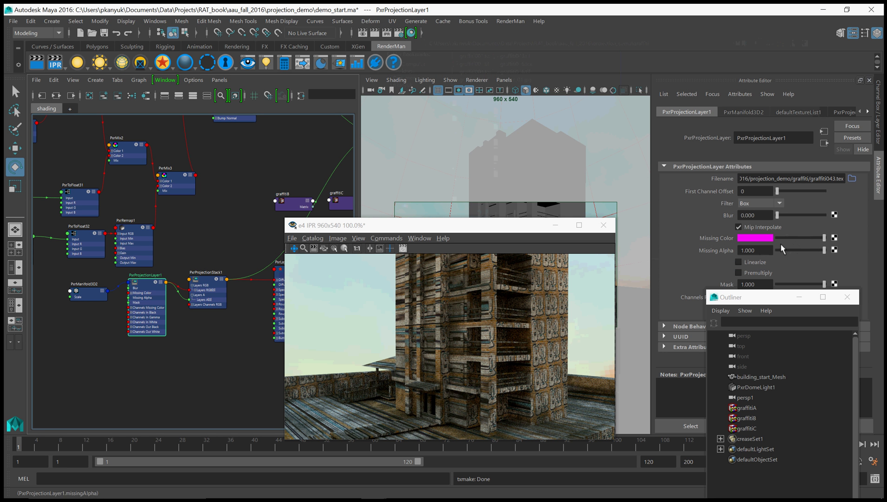
{"action": "left_click", "coordinate": [56, 65]}
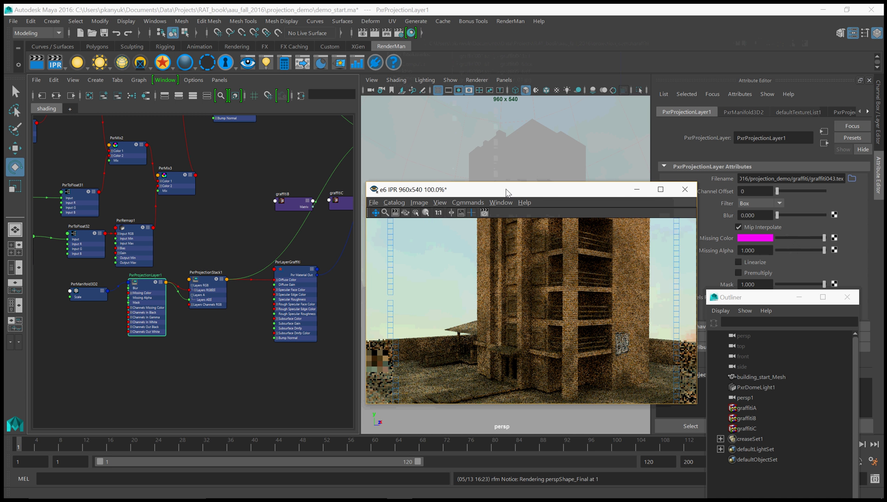
- Select graffitiA and set its Translate X and Y to 1
{"action": "left_click_drag", "start_coordinate": [511, 192], "coordinate": [295, 193]}
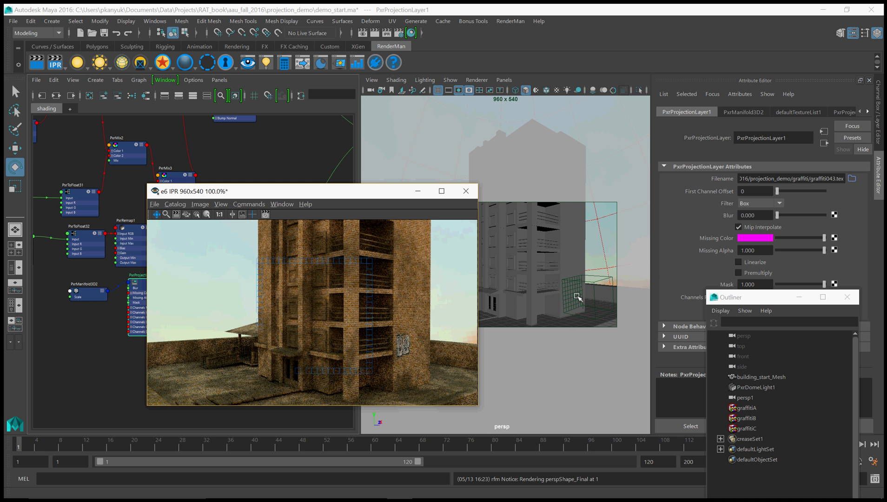
{"action": "left_click", "coordinate": [577, 296]}
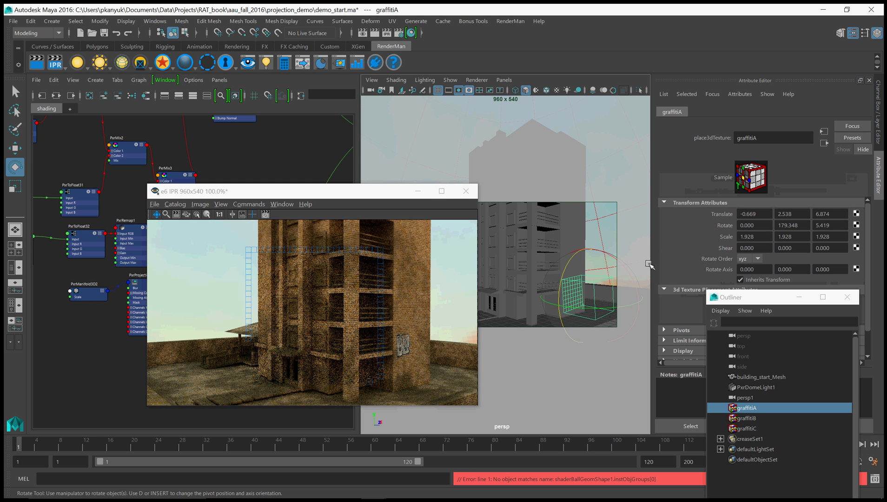
{"action": "double_click", "coordinate": [768, 214]}
{"action": "type", "text": "1"}
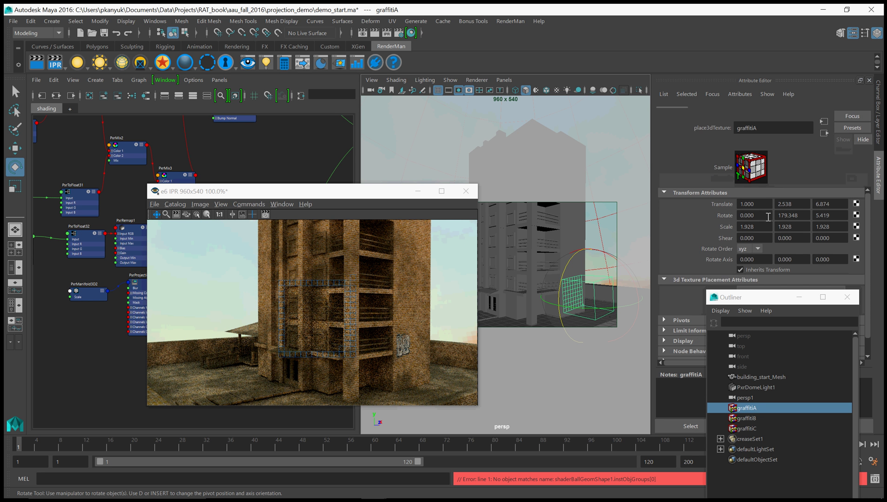
{"action": "key", "text": "Return"}
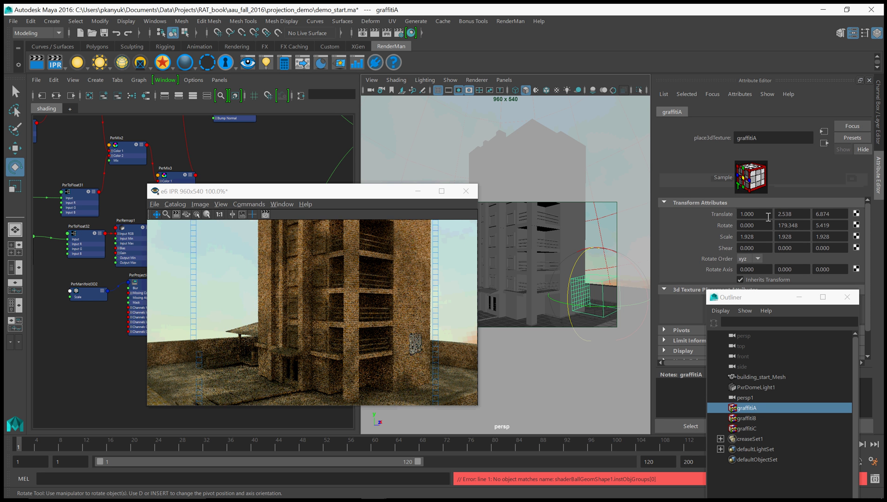
{"action": "double_click", "coordinate": [798, 215]}
{"action": "type", "text": "1"}
{"action": "key", "text": "Return"}
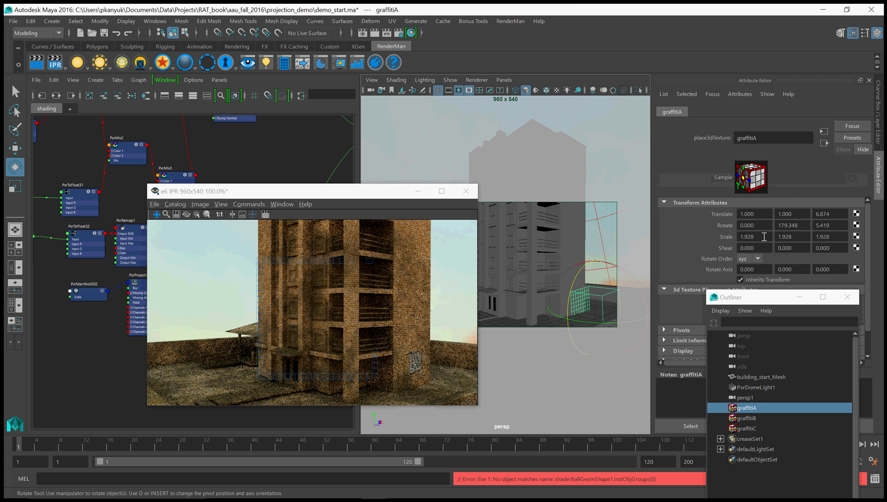
- Set graffitiA's Scale X, Y and Z to 3
{"action": "double_click", "coordinate": [747, 237]}
{"action": "type", "text": "3"}
{"action": "double_click", "coordinate": [790, 237]}
{"action": "type", "text": "3"}
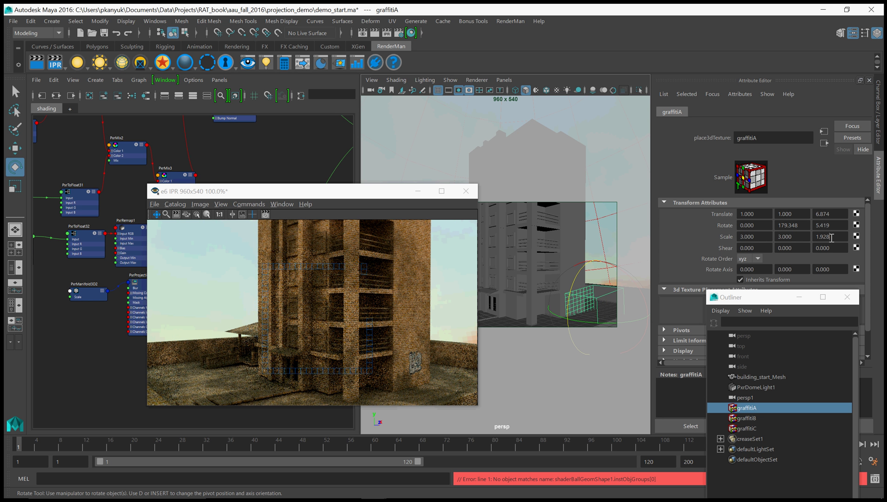
{"action": "double_click", "coordinate": [828, 238]}
{"action": "type", "text": "3"}
{"action": "key", "text": "Return"}
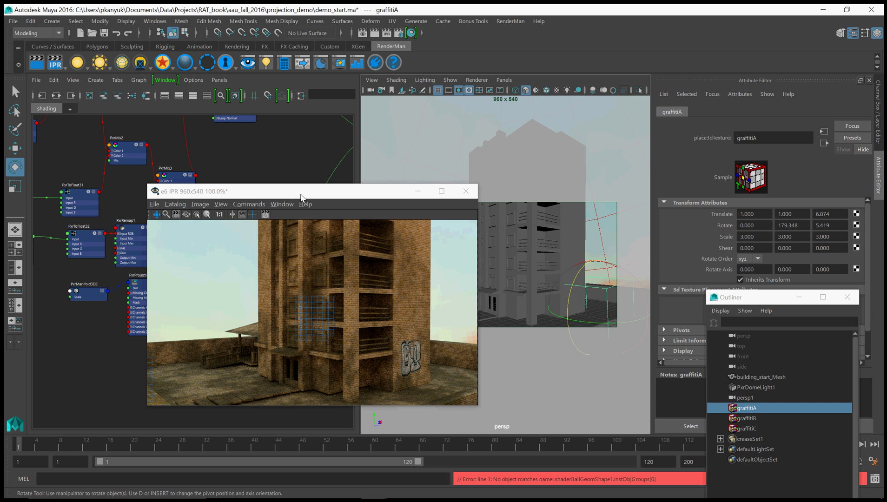
- Select PxrProjectionStack1 and add a second layer to its Layers section
{"action": "left_click_drag", "start_coordinate": [301, 194], "coordinate": [452, 179]}
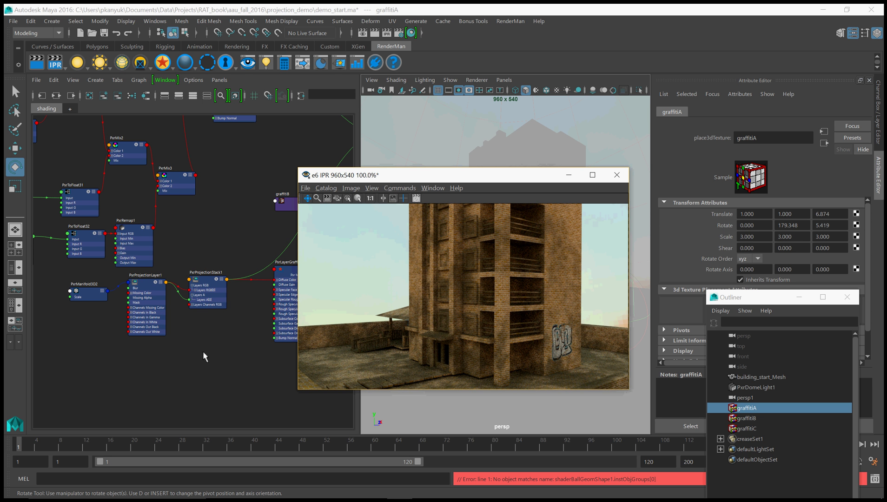
{"action": "middle_click_drag", "start_coordinate": [199, 351], "coordinate": [155, 333], "text": "alt"}
{"action": "left_click", "coordinate": [230, 255]}
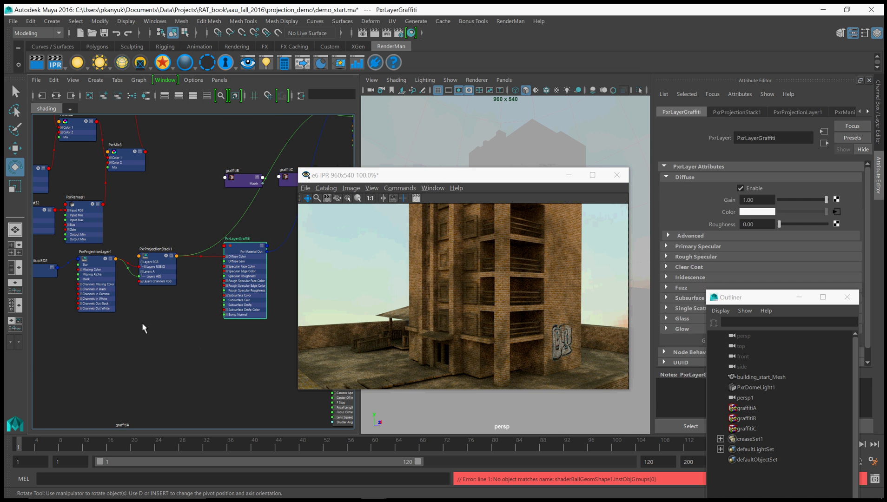
{"action": "middle_click_drag", "start_coordinate": [113, 308], "coordinate": [164, 302], "text": "alt"}
{"action": "left_click", "coordinate": [145, 259]}
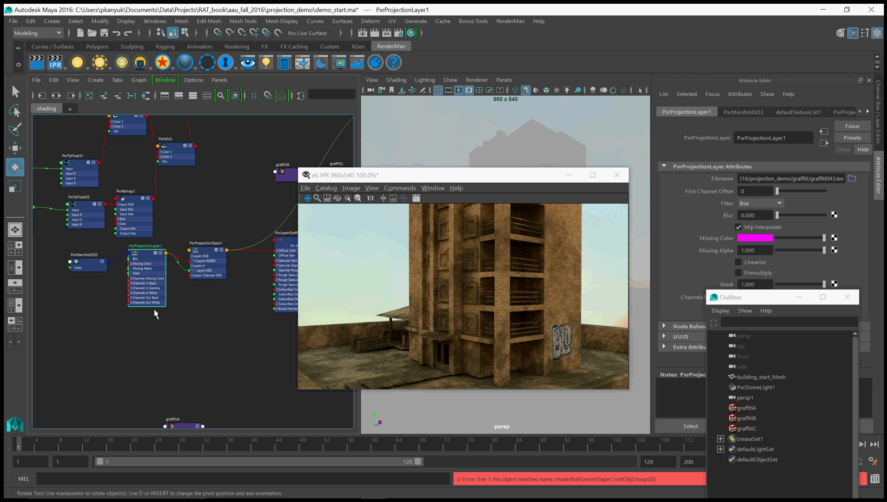
{"action": "left_click", "coordinate": [194, 292]}
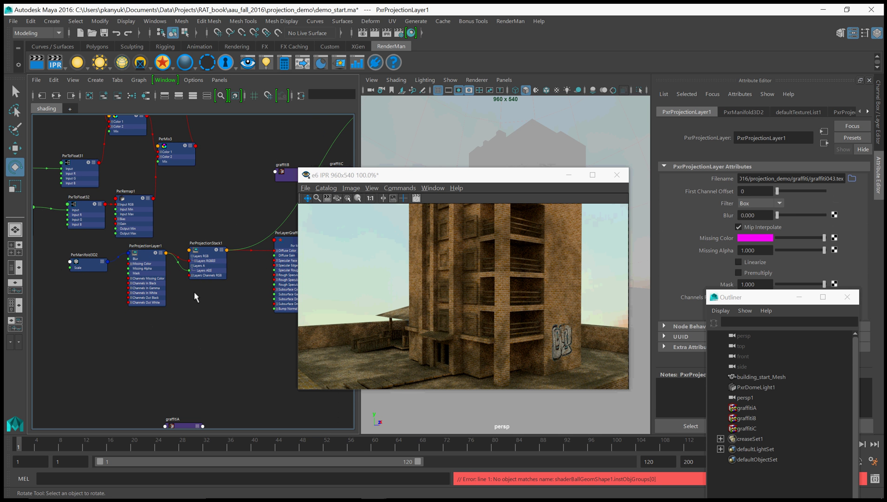
{"action": "left_click", "coordinate": [204, 251]}
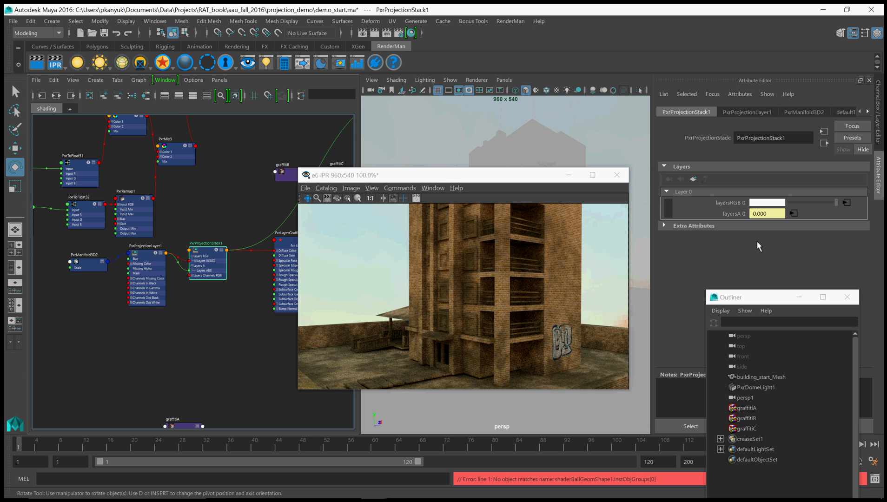
{"action": "left_click", "coordinate": [694, 180]}
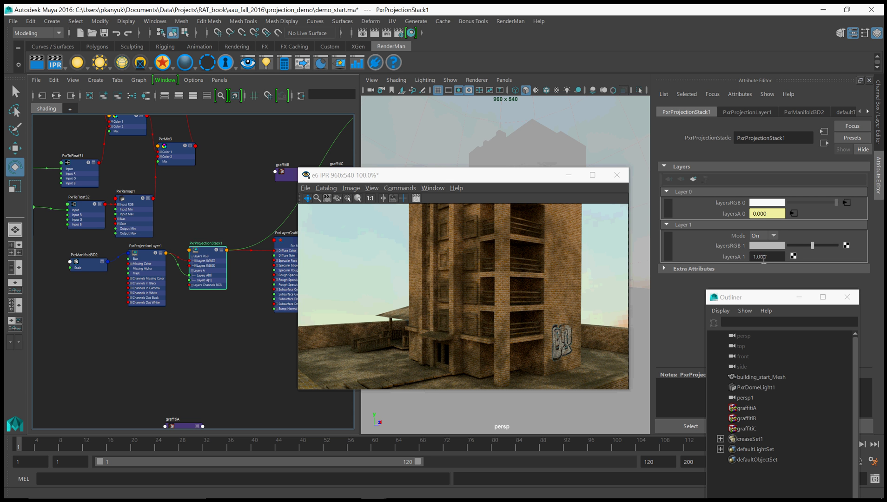
- Reselect PxrProjectionStack1 to review its new Layers[1] input and rearrange the view
{"action": "left_click", "coordinate": [201, 323]}
{"action": "left_click", "coordinate": [217, 252]}
{"action": "scroll", "coordinate": [200, 283], "scroll_direction": "up", "scroll_amount": 5}
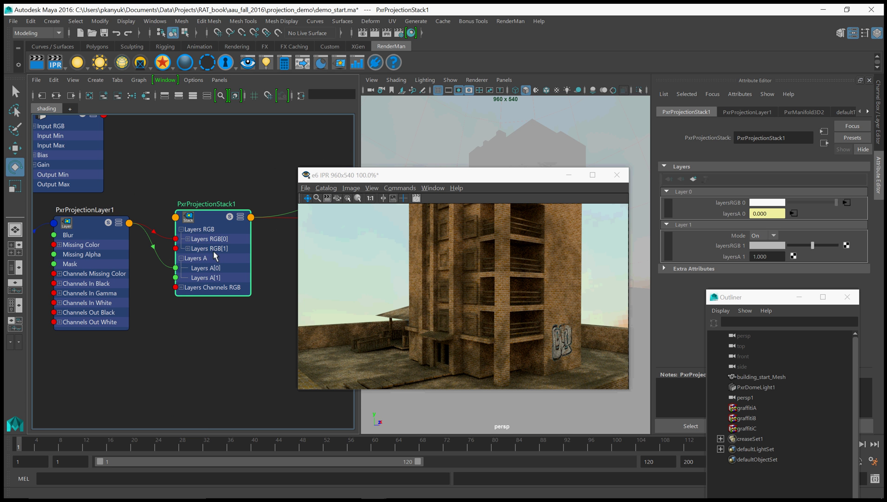
{"action": "scroll", "coordinate": [212, 341], "scroll_direction": "down", "scroll_amount": 2}
{"action": "middle_click_drag", "start_coordinate": [177, 379], "coordinate": [224, 359], "text": "alt"}
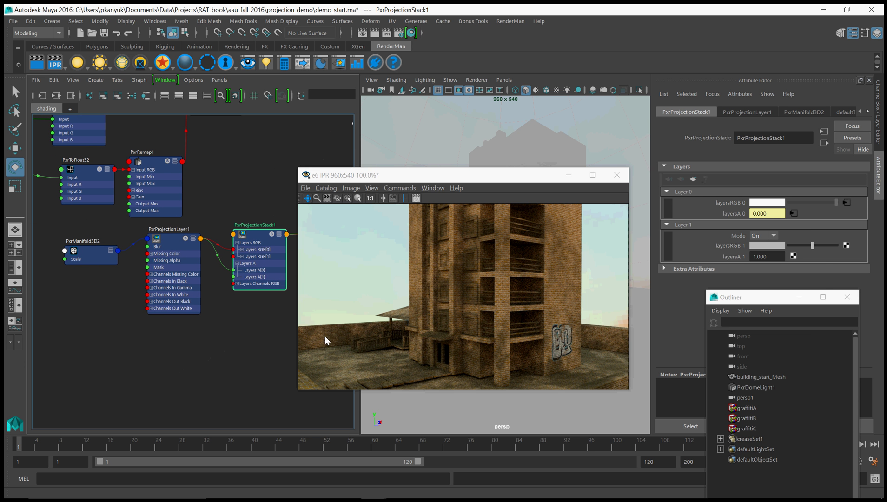
{"action": "left_click_drag", "start_coordinate": [384, 180], "coordinate": [265, 173]}
- Delete graffitiB and graffitiC from the Outliner
{"action": "left_click", "coordinate": [746, 418]}
{"action": "left_click", "coordinate": [749, 428], "text": "shift"}
{"action": "key", "text": "Delete"}
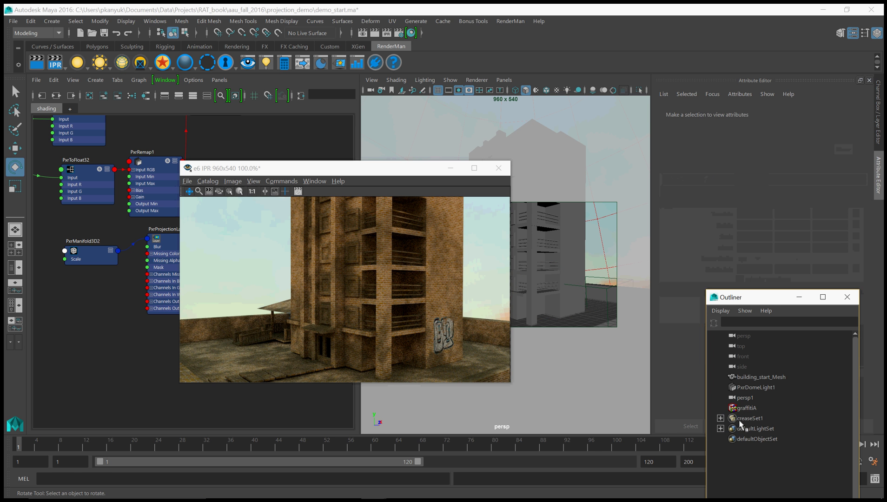
- Duplicate graffitiA and name the copies graffitiB and graffitiC
{"action": "left_click", "coordinate": [747, 409]}
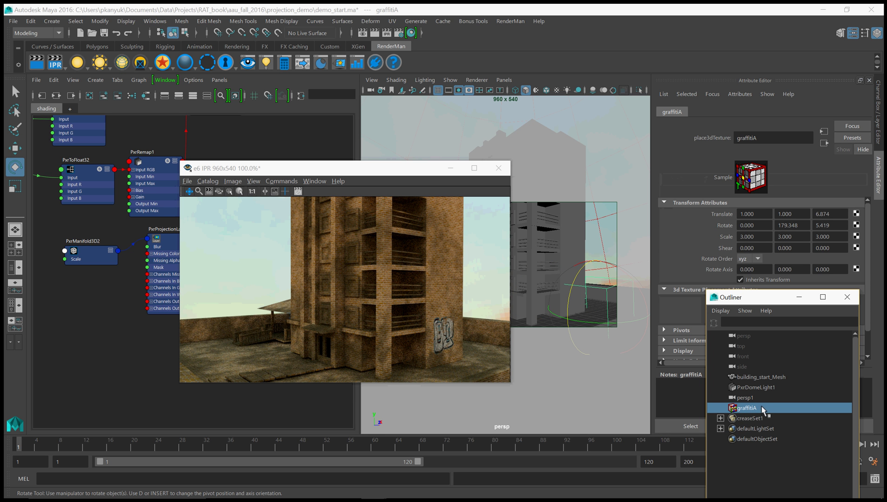
{"action": "key", "text": "ctrl+d"}
{"action": "key", "text": "ctrl+d"}
{"action": "double_click", "coordinate": [760, 418]}
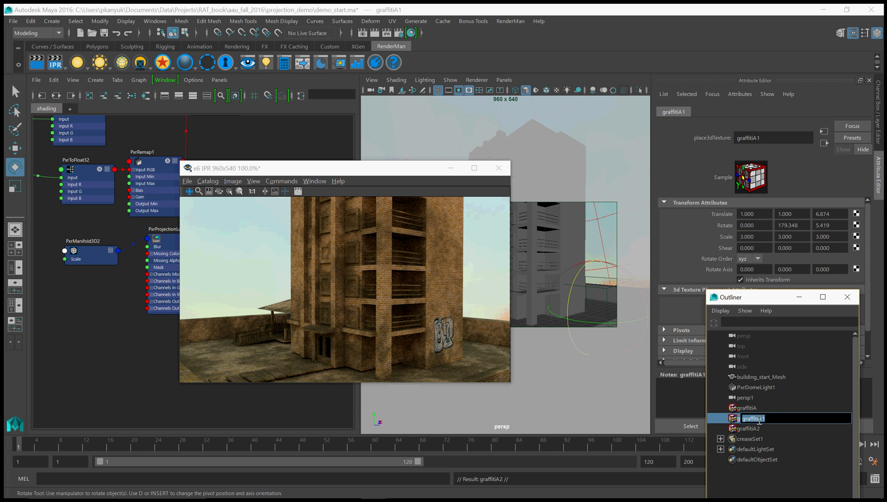
{"action": "type", "text": "graffitiB"}
{"action": "key", "text": "Return"}
{"action": "double_click", "coordinate": [760, 428]}
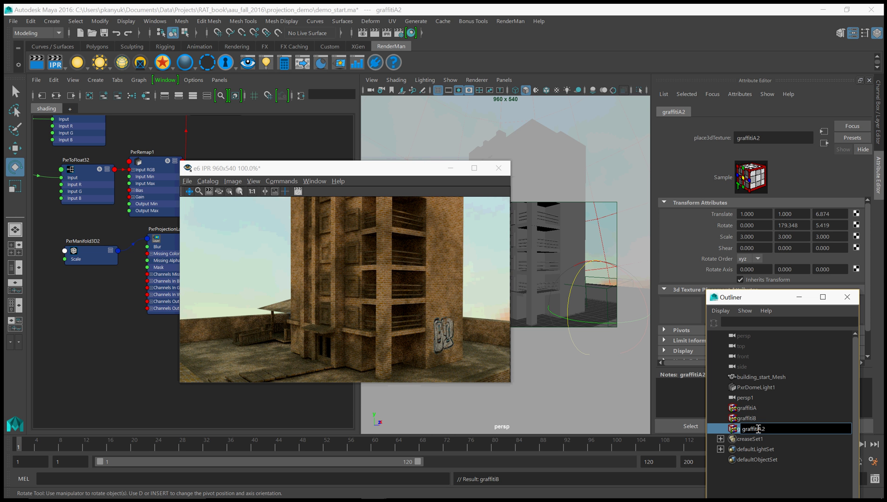
{"action": "type", "text": "C"}
{"action": "key", "text": "Return"}
- Raise and tilt graffitiB (X 1.964, Y 2.613, -7.625°) and graffitiC (Y 5.566, 17.940°)
{"action": "key", "text": "Up"}
{"action": "key", "text": "w"}
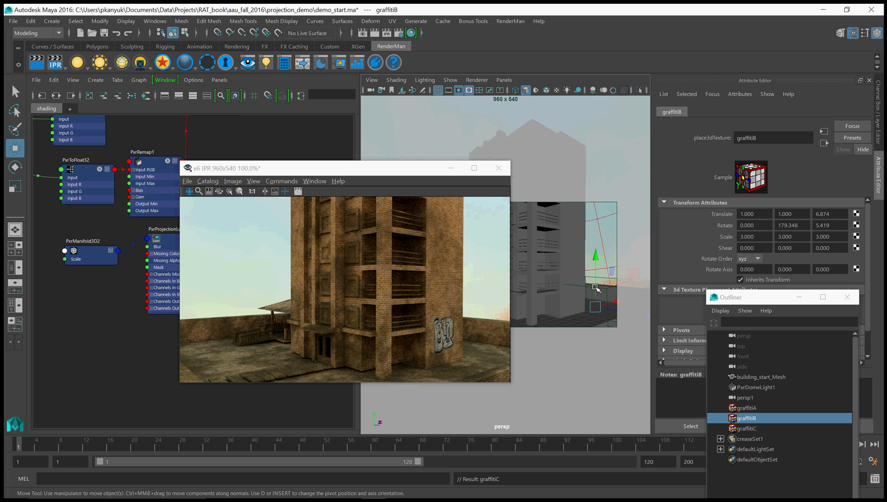
{"action": "left_click_drag", "start_coordinate": [597, 288], "coordinate": [617, 291]}
{"action": "key", "text": "e"}
{"action": "key", "text": "w"}
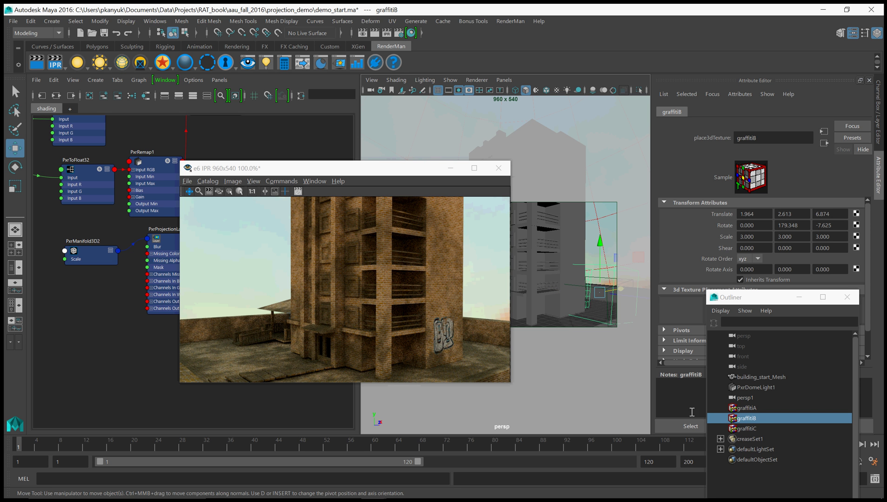
{"action": "left_click", "coordinate": [774, 429]}
{"action": "left_click_drag", "start_coordinate": [597, 290], "coordinate": [572, 277]}
{"action": "key", "text": "e"}
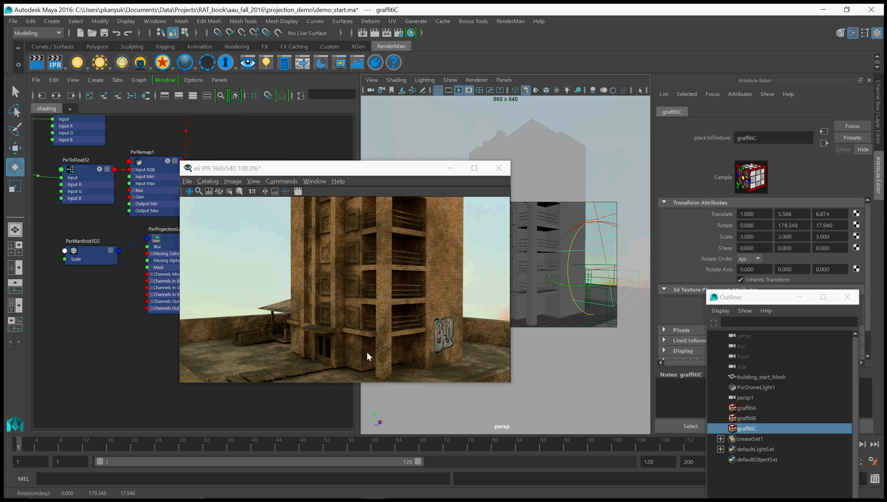
- Select PxrProjectionLayer1 and browse the graffiti texture folder for a new Filename
{"action": "left_click", "coordinate": [124, 379]}
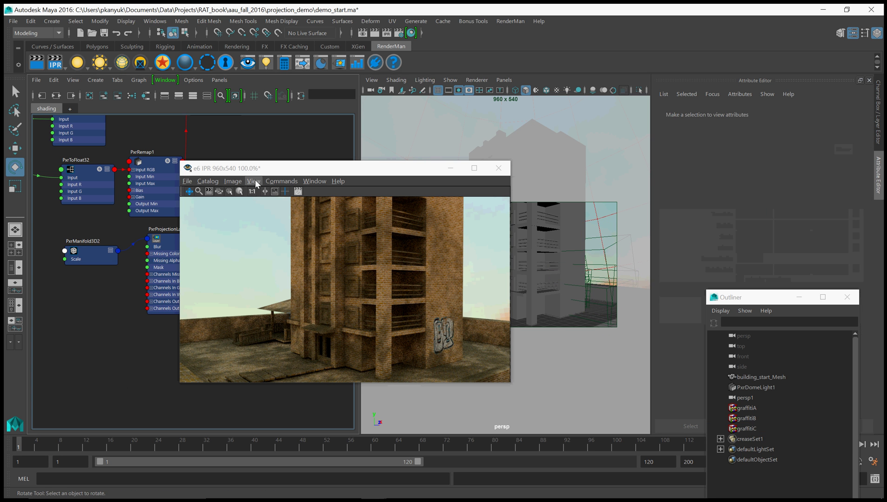
{"action": "left_click_drag", "start_coordinate": [260, 172], "coordinate": [404, 187]}
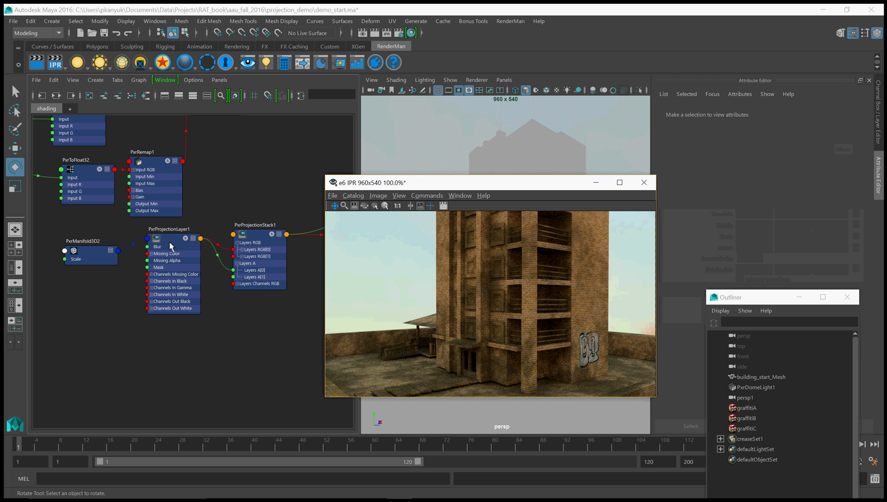
{"action": "left_click", "coordinate": [172, 245]}
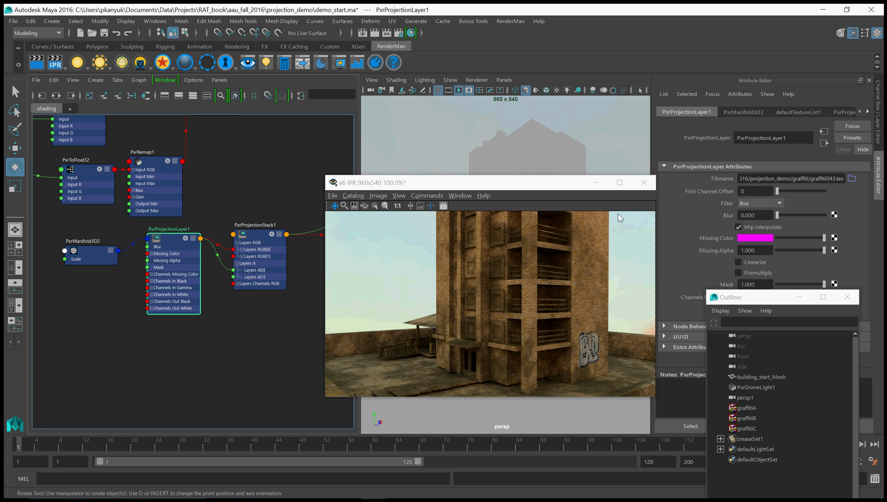
{"action": "left_click", "coordinate": [852, 179]}
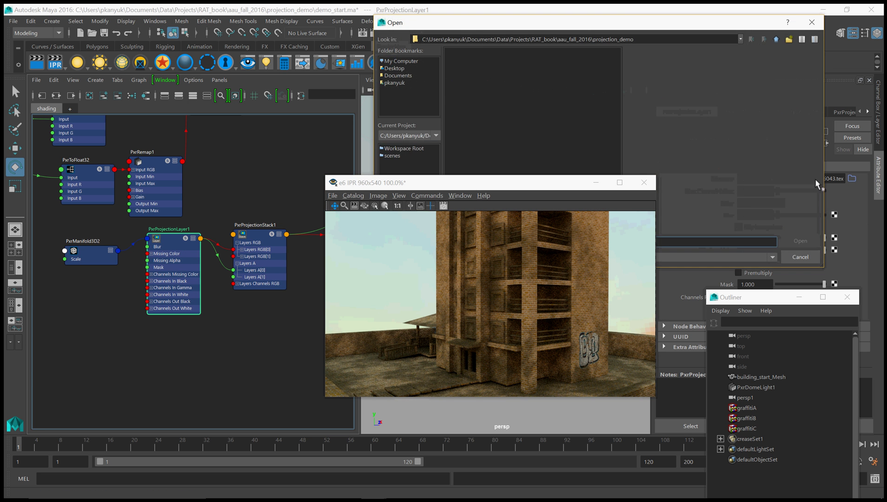
{"action": "left_click_drag", "start_coordinate": [532, 186], "coordinate": [523, 254]}
{"action": "double_click", "coordinate": [461, 69]}
- Preview several graffiti images and load graffiti046.tex as the layer texture
{"action": "left_click", "coordinate": [470, 118]}
{"action": "left_click", "coordinate": [480, 152]}
{"action": "left_click", "coordinate": [478, 158]}
{"action": "left_click", "coordinate": [523, 86]}
{"action": "left_click", "coordinate": [523, 78]}
{"action": "left_click", "coordinate": [524, 69]}
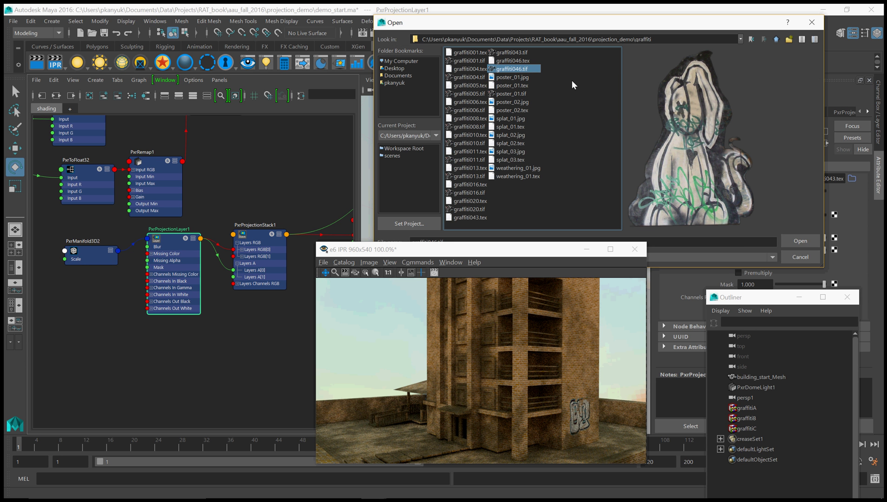
{"action": "left_click", "coordinate": [530, 60]}
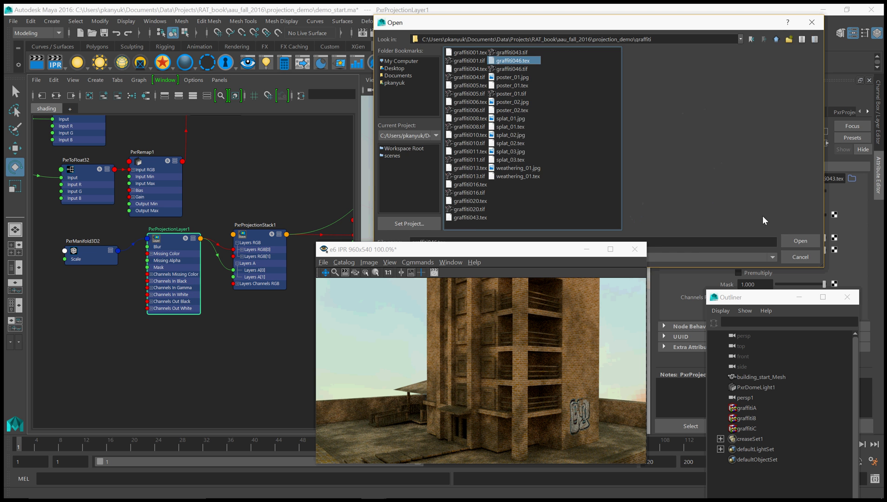
{"action": "left_click", "coordinate": [799, 240]}
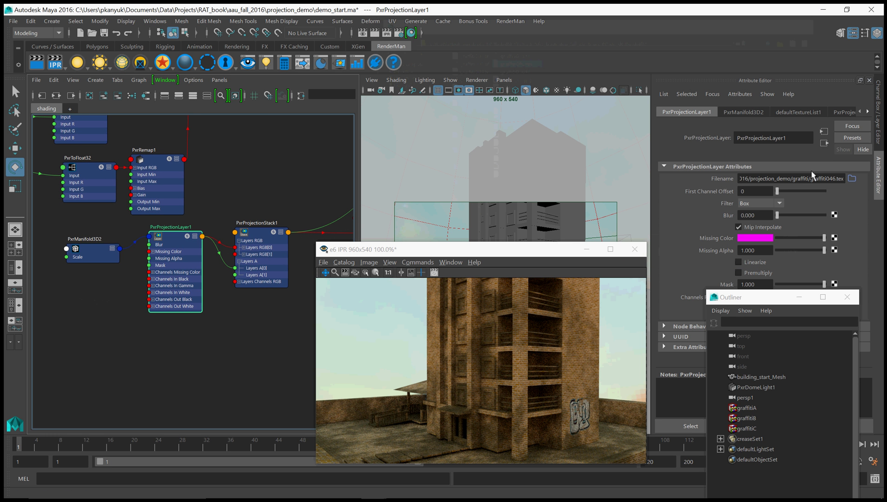
- Edit the Filename field to graffiti043.tex
{"action": "left_click", "coordinate": [837, 178]}
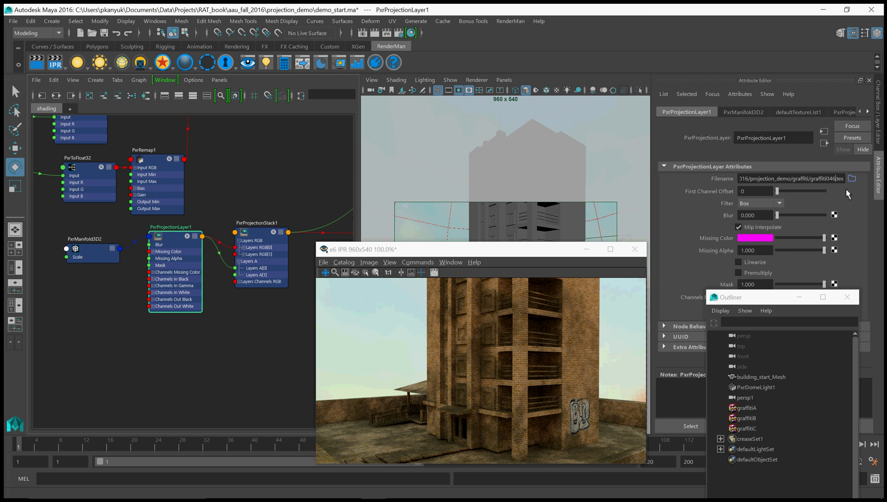
{"action": "type", "text": "3"}
{"action": "key", "text": "Left"}
{"action": "key", "text": "BackSpace"}
- Create a PxrProjectionLayer2 node and place it below the first projection layer
{"action": "left_click", "coordinate": [145, 366]}
{"action": "middle_click_drag", "start_coordinate": [163, 368], "coordinate": [118, 317], "text": "alt"}
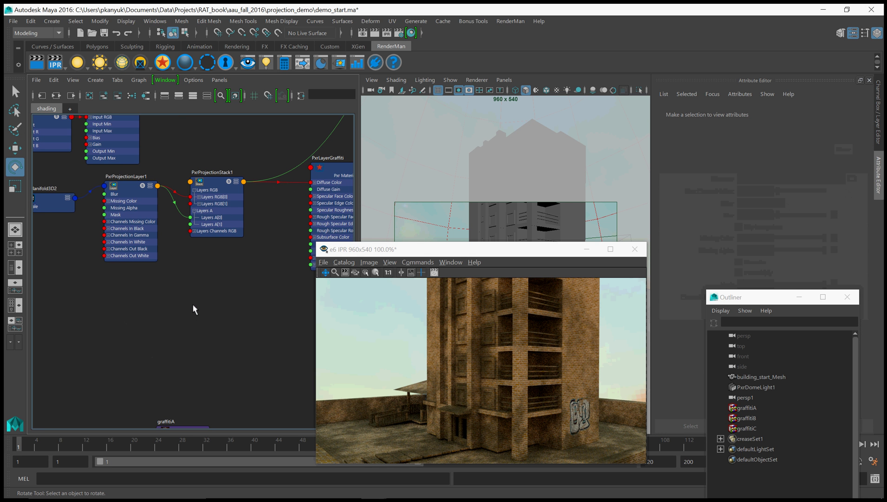
{"action": "key", "text": "Tab"}
{"action": "type", "text": "PxrL"}
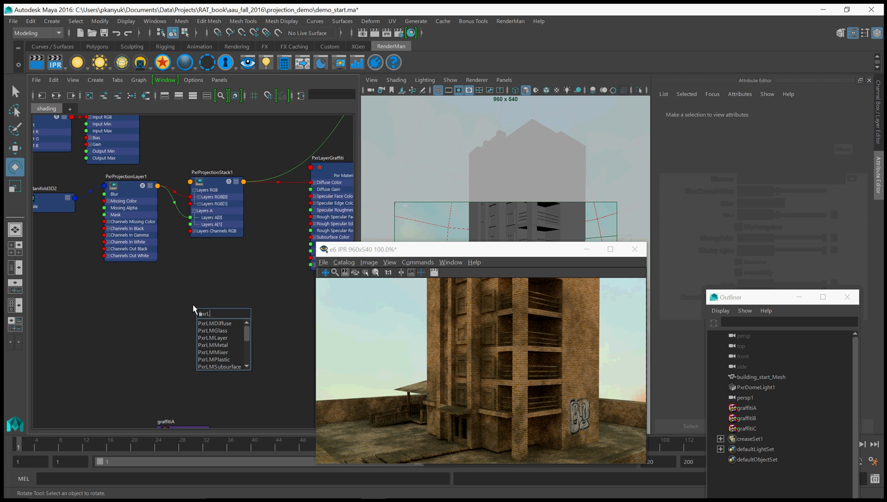
{"action": "key", "text": "BackSpace"}
{"action": "type", "text": "Proj"}
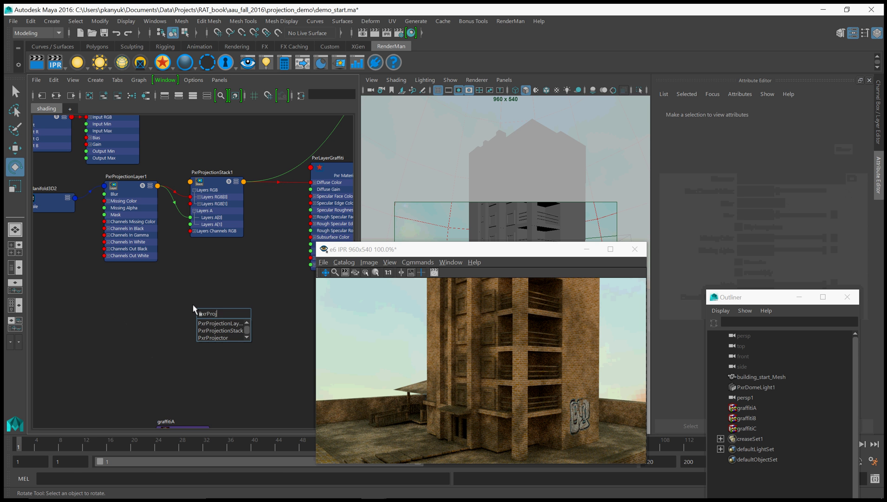
{"action": "key", "text": "Down"}
{"action": "key", "text": "Return"}
{"action": "left_click_drag", "start_coordinate": [222, 308], "coordinate": [133, 294]}
- Load graffiti046.tex from the graffiti folder as the new layer's Filename
{"action": "left_click", "coordinate": [852, 179]}
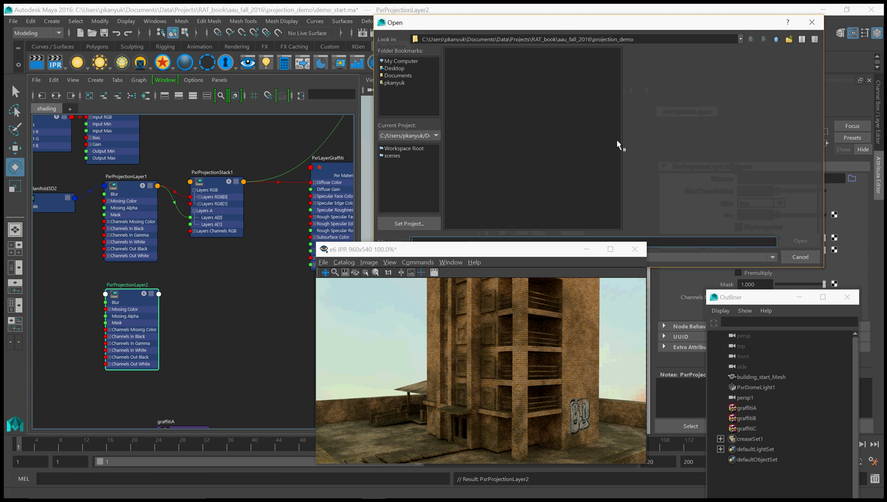
{"action": "double_click", "coordinate": [462, 68]}
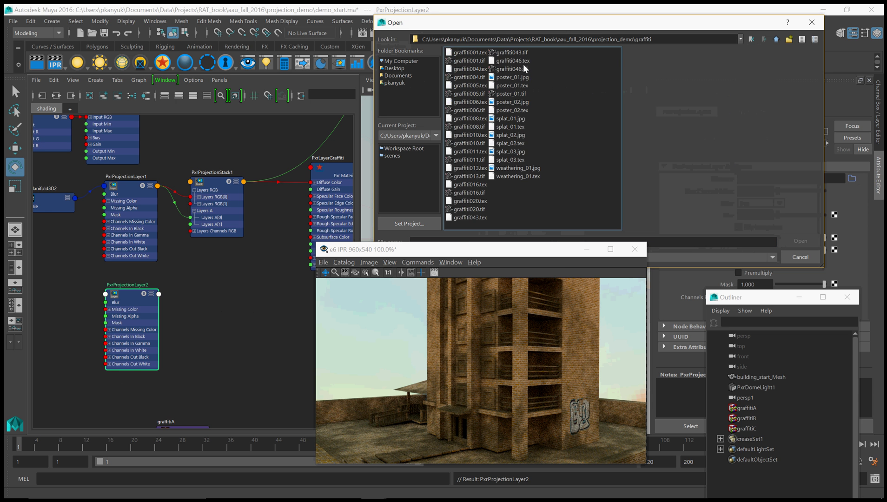
{"action": "left_click", "coordinate": [513, 61]}
{"action": "left_click", "coordinate": [797, 241]}
- Connect PxrProjectionLayer2's resultRGB to layersRGB and resultA to layersA on PxrProjectionStack1
{"action": "middle_click_drag", "start_coordinate": [202, 304], "coordinate": [251, 319]}
{"action": "left_click", "coordinate": [215, 300]}
{"action": "mouse_move", "coordinate": [253, 431]}
{"action": "left_click", "coordinate": [281, 431]}
{"action": "left_click", "coordinate": [242, 213]}
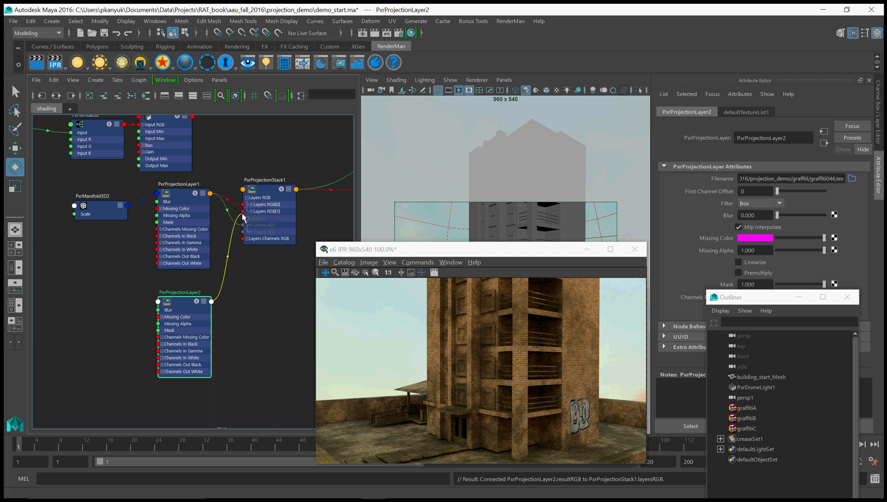
{"action": "left_click", "coordinate": [212, 303]}
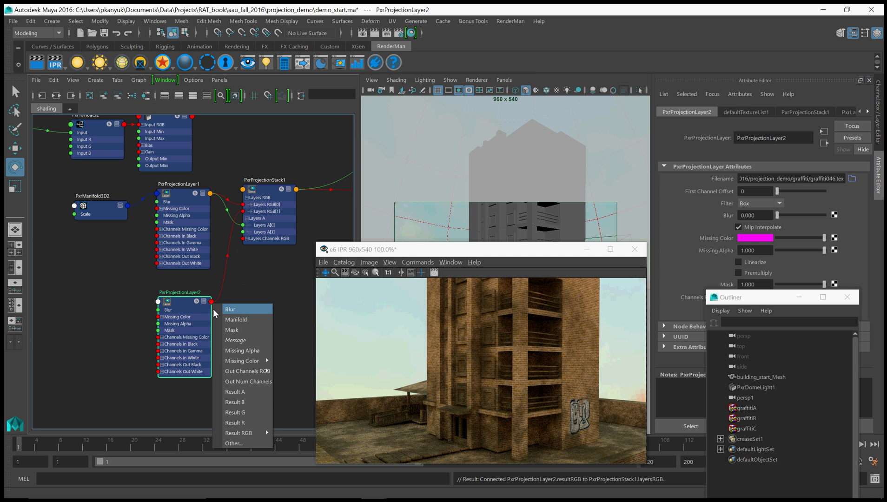
{"action": "left_click", "coordinate": [241, 393]}
{"action": "left_click", "coordinate": [242, 232]}
{"action": "middle_click_drag", "start_coordinate": [259, 319], "coordinate": [285, 334], "text": "alt"}
{"action": "left_click_drag", "start_coordinate": [208, 302], "coordinate": [204, 299]}
{"action": "middle_click_drag", "start_coordinate": [143, 293], "coordinate": [160, 295], "text": "alt"}
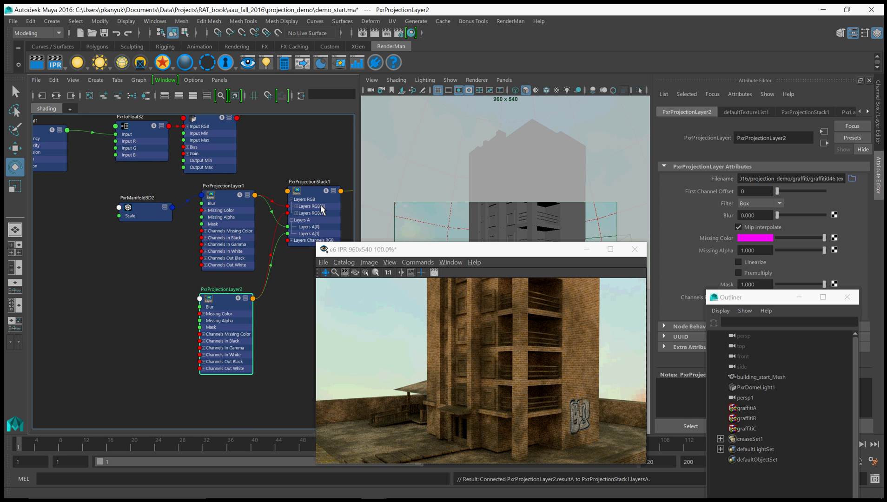
- Create a PxrManifold3D3 node with its Coordinate System set to graffitiB
{"action": "left_click", "coordinate": [151, 288]}
{"action": "key", "text": "Tab"}
{"action": "type", "text": "pxrman"}
{"action": "key", "text": "Down"}
{"action": "key", "text": "Return"}
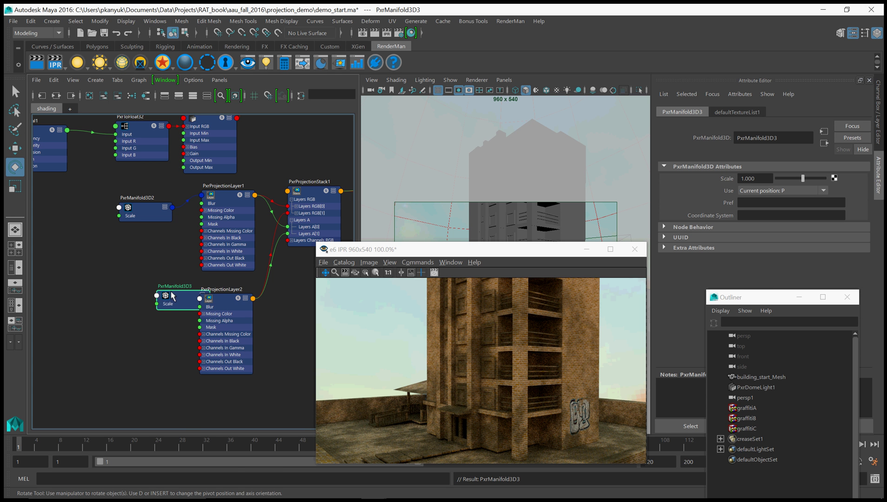
{"action": "left_click_drag", "start_coordinate": [173, 291], "coordinate": [134, 291]}
{"action": "left_click", "coordinate": [757, 214]}
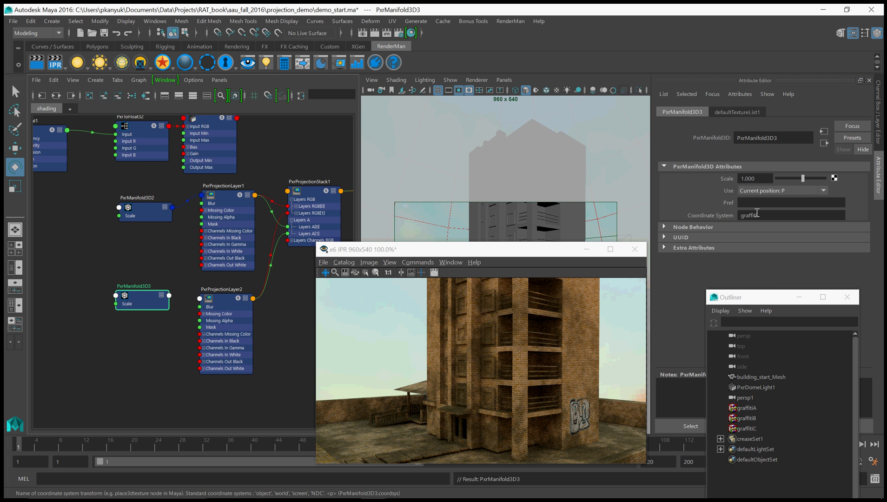
{"action": "key", "text": "Return"}
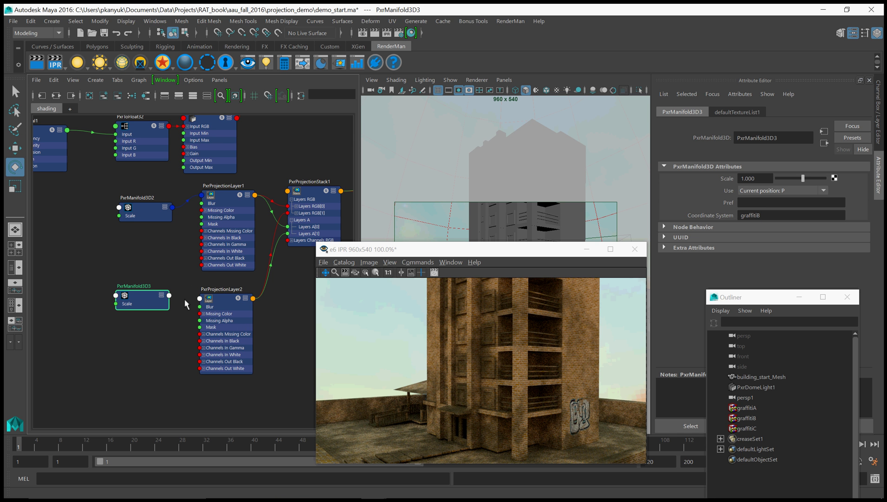
- Connect PxrManifold3D3's output to PxrProjectionLayer2's Manifold input
{"action": "left_click", "coordinate": [169, 296]}
{"action": "left_click", "coordinate": [187, 313]}
{"action": "left_click", "coordinate": [200, 299]}
{"action": "middle_click_drag", "start_coordinate": [277, 322], "coordinate": [221, 325], "text": "alt"}
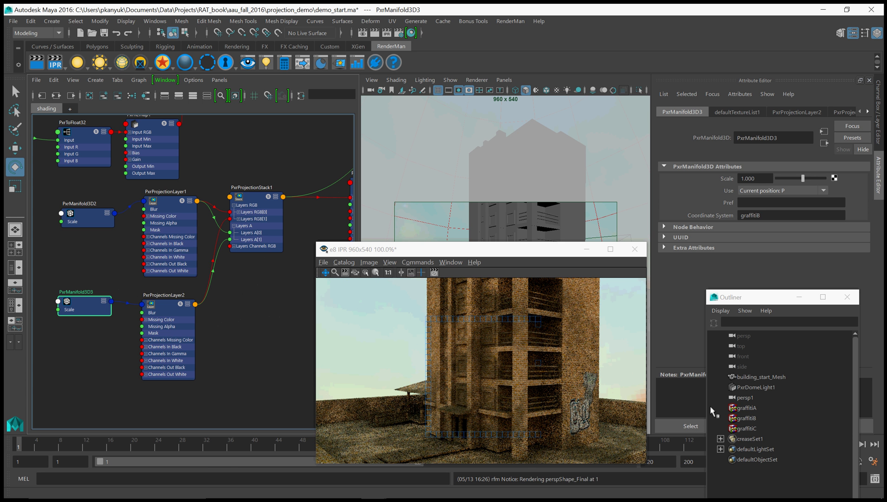
- Select graffitiB in the Outliner and set its Rotate X to 180
{"action": "left_click", "coordinate": [734, 417]}
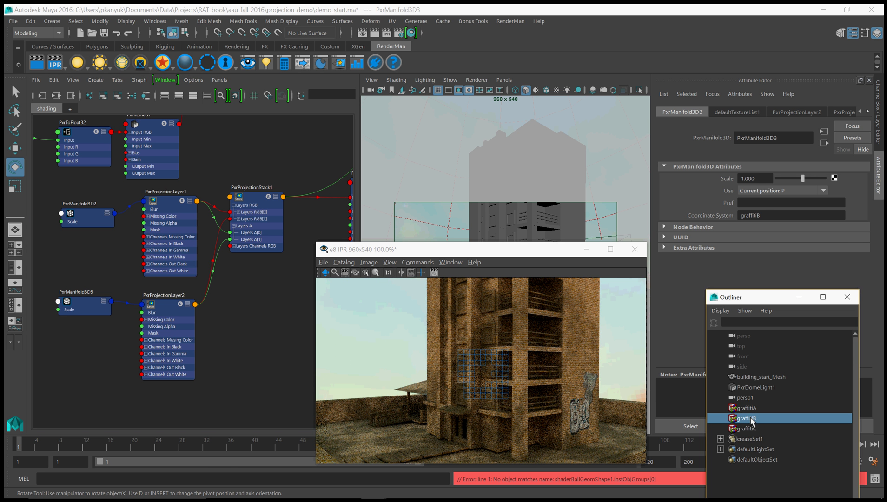
{"action": "left_click_drag", "start_coordinate": [528, 255], "coordinate": [320, 243]}
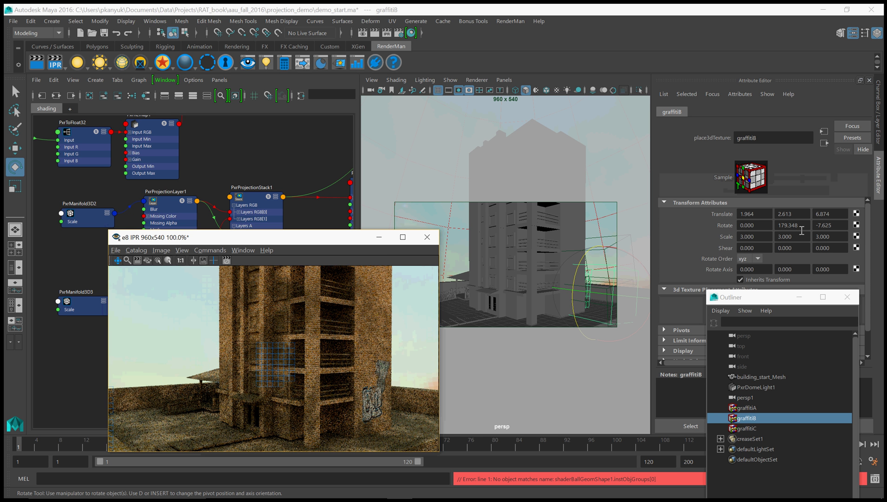
{"action": "double_click", "coordinate": [751, 226]}
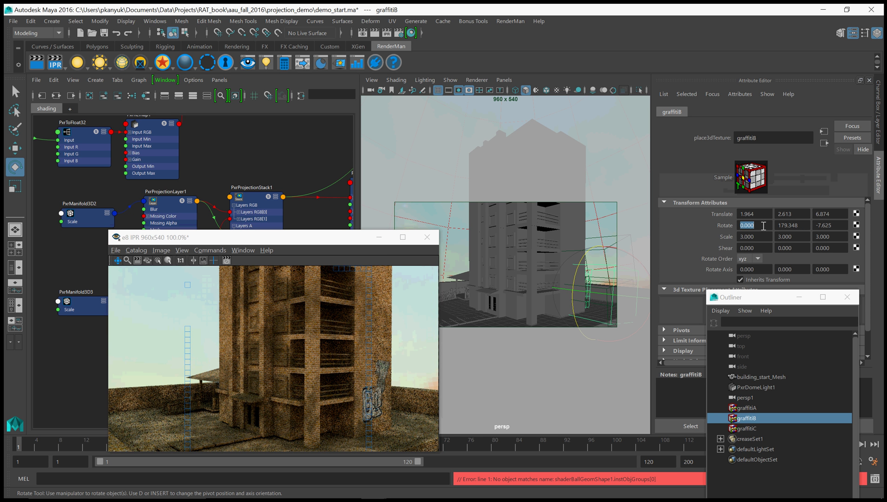
{"action": "type", "text": "180"}
{"action": "key", "text": "Return"}
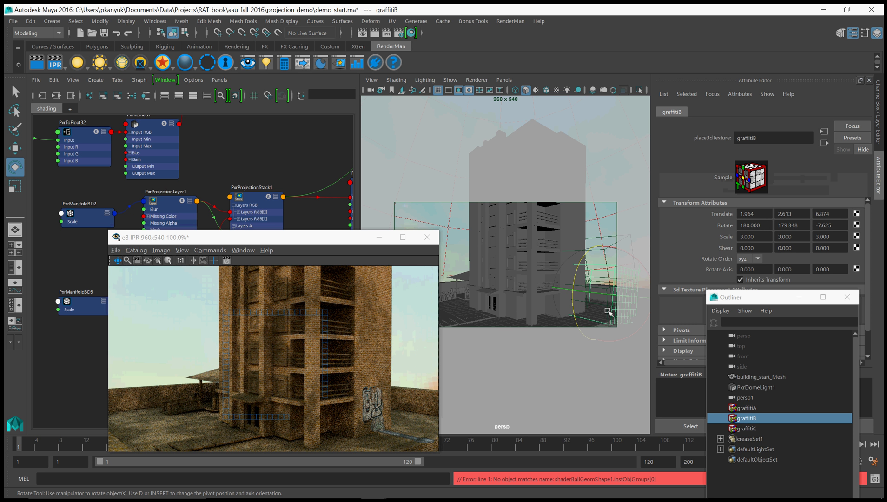
- Set graffitiB's Translate Y to 4, then settle on 3
{"action": "key", "text": "w"}
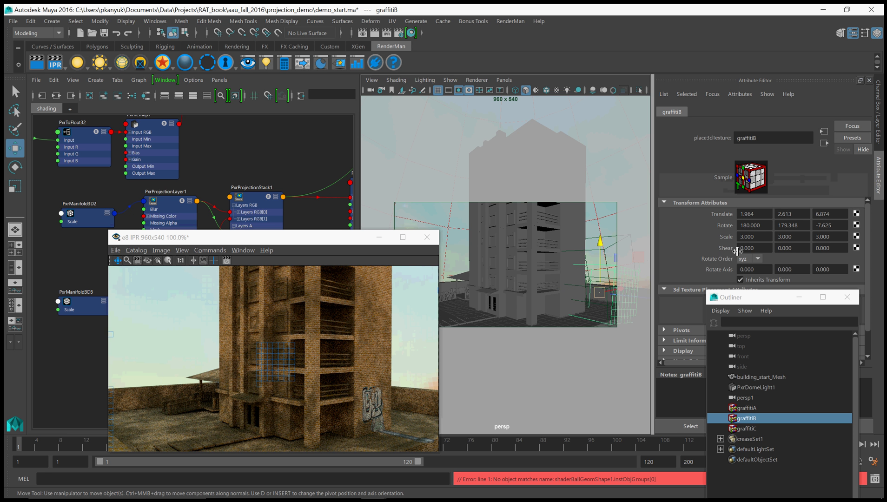
{"action": "left_click", "coordinate": [796, 215]}
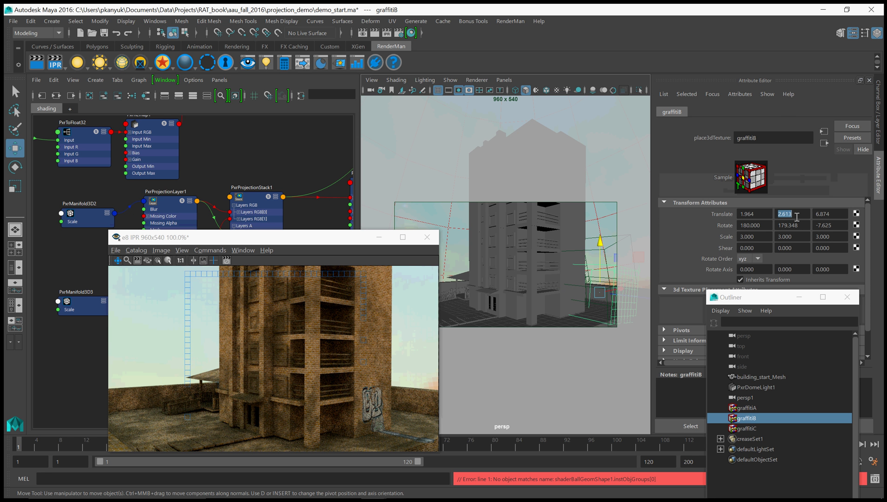
{"action": "type", "text": "4"}
{"action": "key", "text": "Return"}
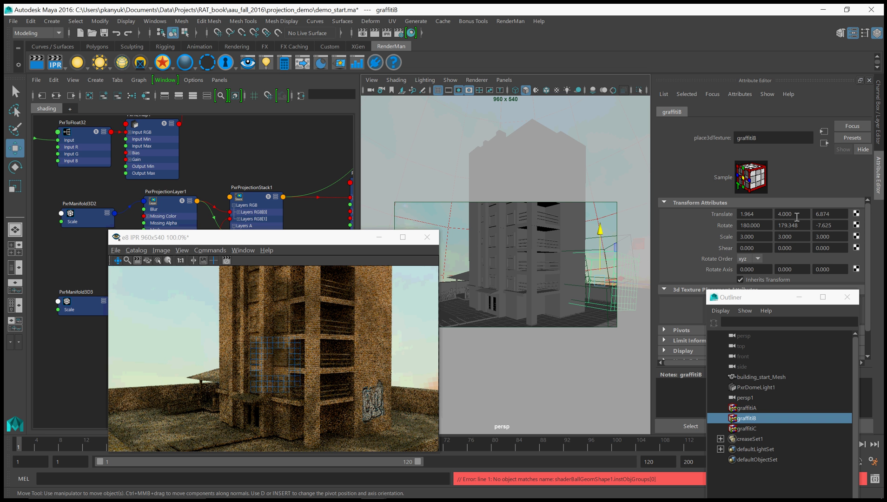
{"action": "left_click", "coordinate": [796, 215]}
{"action": "type", "text": "3"}
{"action": "key", "text": "Return"}
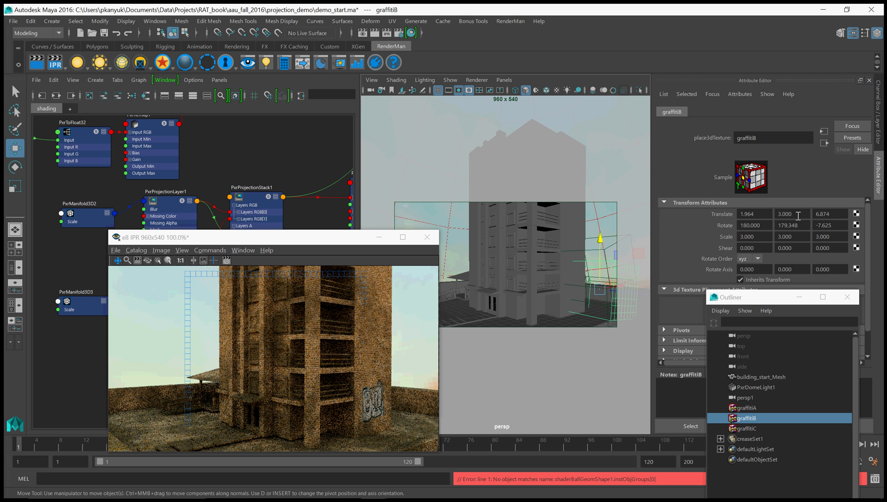
- Try graffitiB Translate X values 2 and 3, then settle on 2.5
{"action": "left_click", "coordinate": [759, 215]}
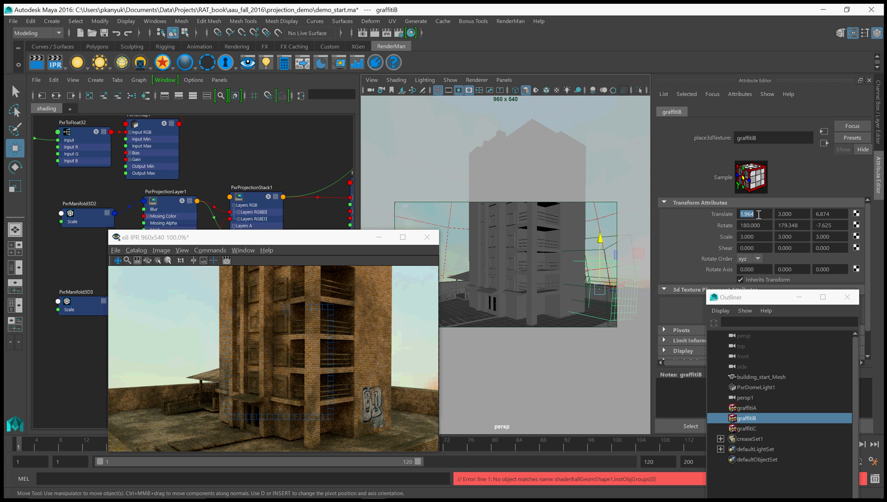
{"action": "type", "text": "2"}
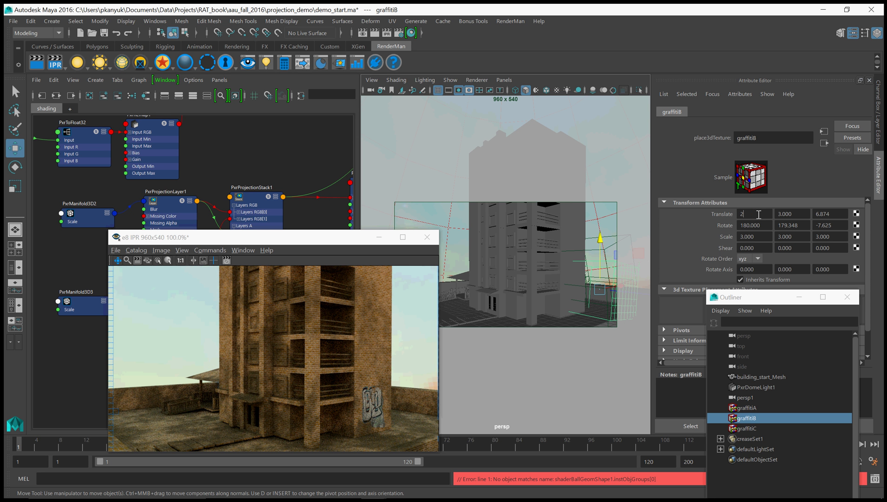
{"action": "key", "text": "Return"}
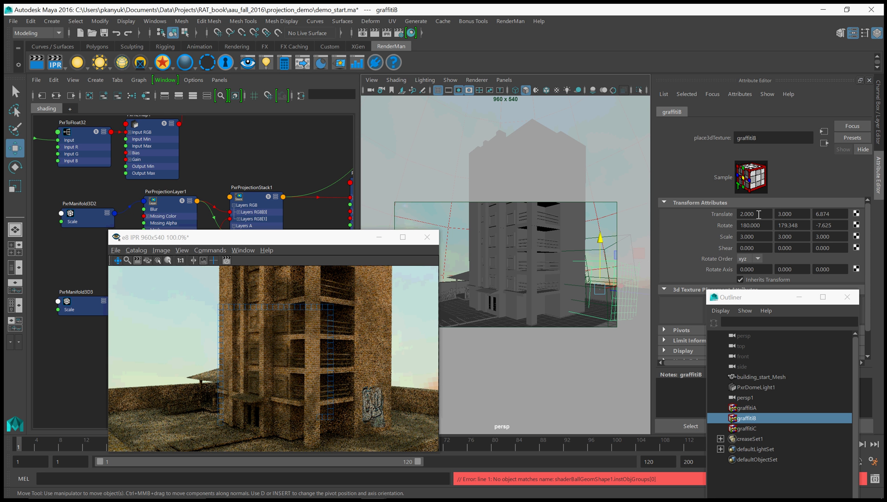
{"action": "type", "text": "3"}
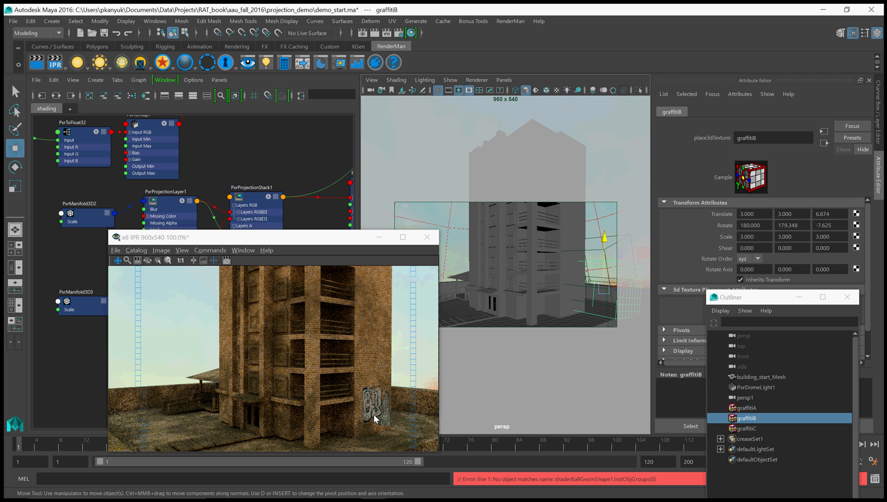
{"action": "left_click", "coordinate": [758, 215]}
{"action": "type", "text": "2"}
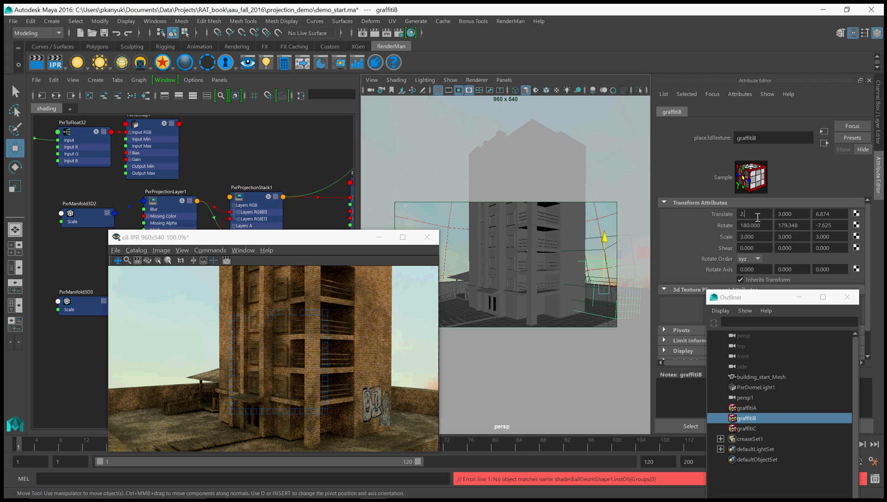
{"action": "type", "text": ".5"}
{"action": "key", "text": "Return"}
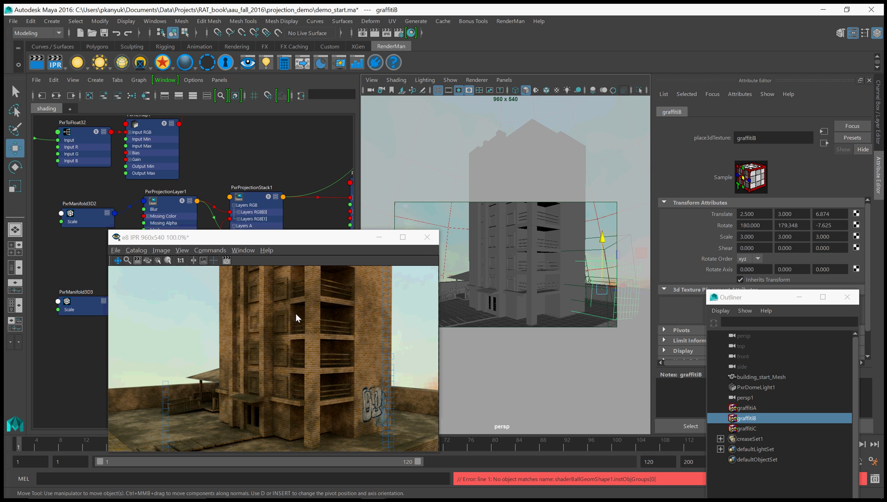
- Move the IPR render window up and right to review the graffiti on the tower
{"action": "left_click_drag", "start_coordinate": [288, 237], "coordinate": [588, 203]}
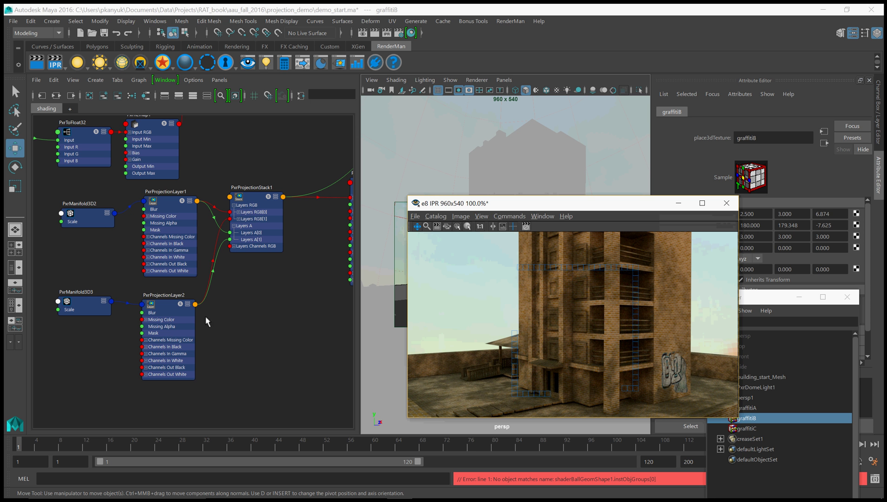